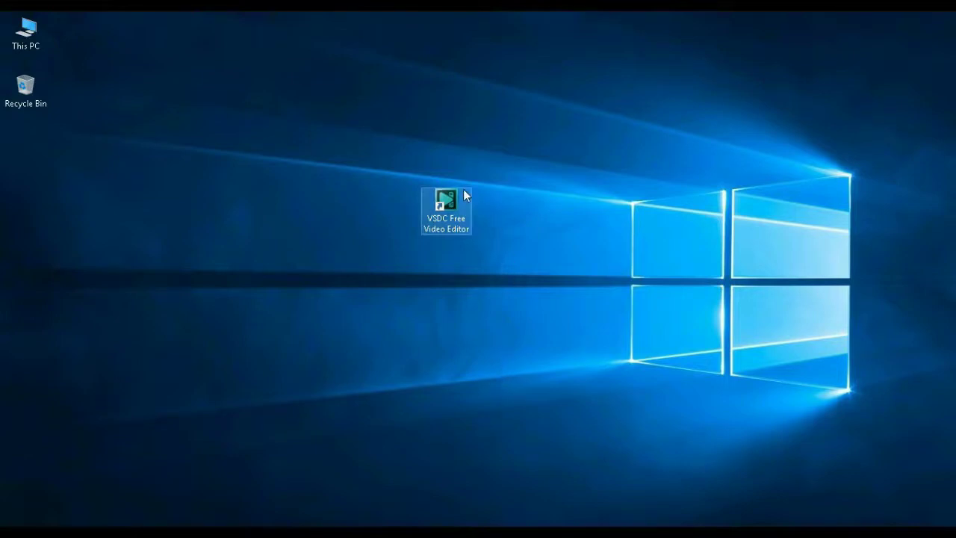
{"action": "left_click_drag", "start_coordinate": [445, 202], "coordinate": [391, 207]}
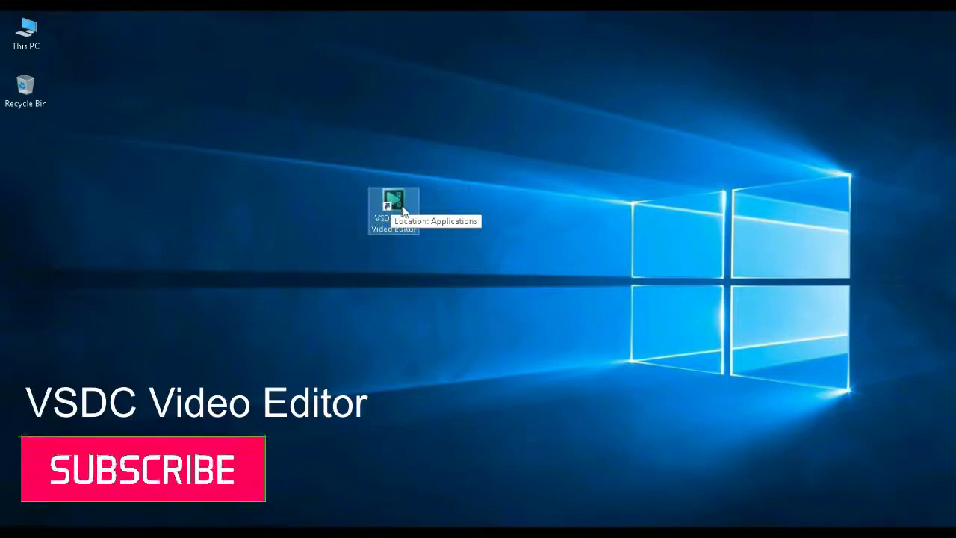
{"action": "left_click_drag", "start_coordinate": [392, 206], "coordinate": [495, 152]}
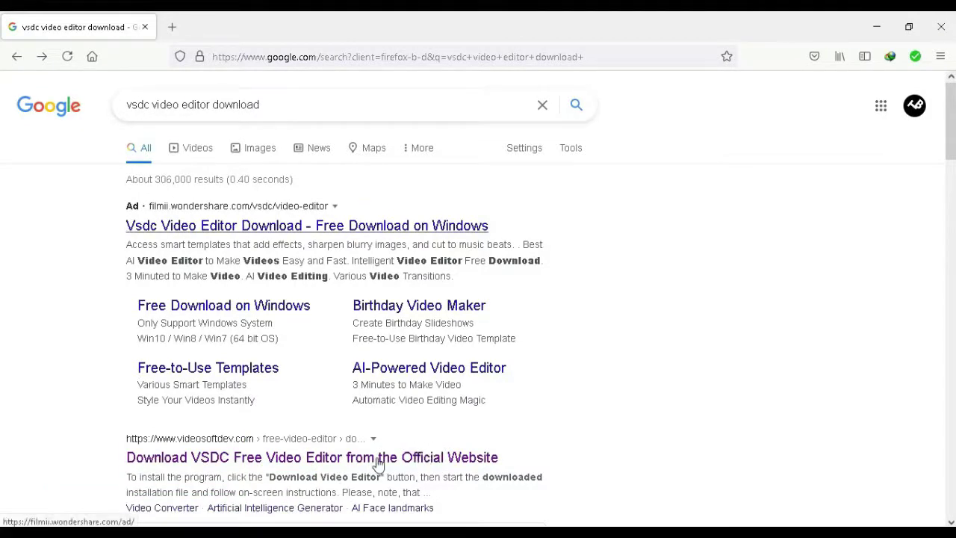
Open the official VSDC Free Video Editor download page from the Google results, view its download options, and minimize the browser.
{"action": "left_click", "coordinate": [326, 461]}
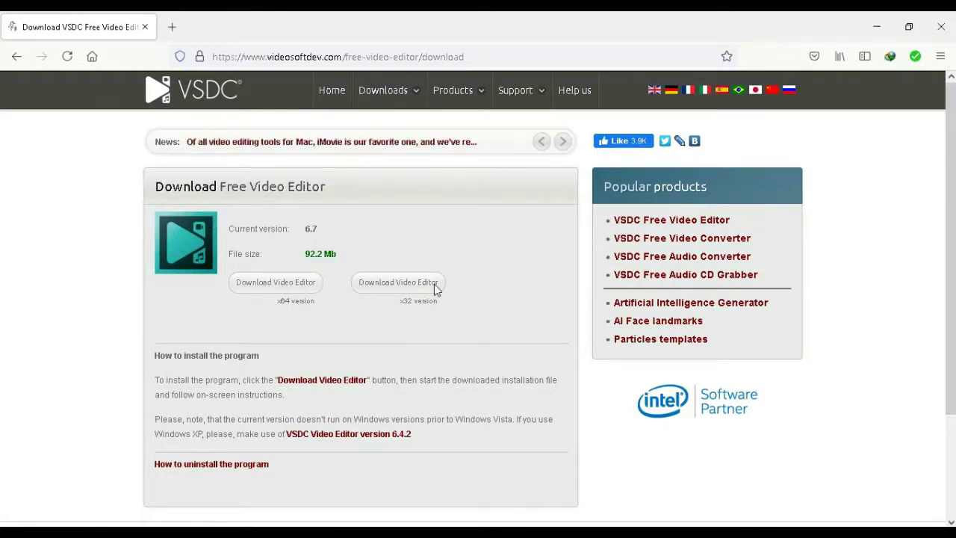
{"action": "left_click", "coordinate": [868, 20]}
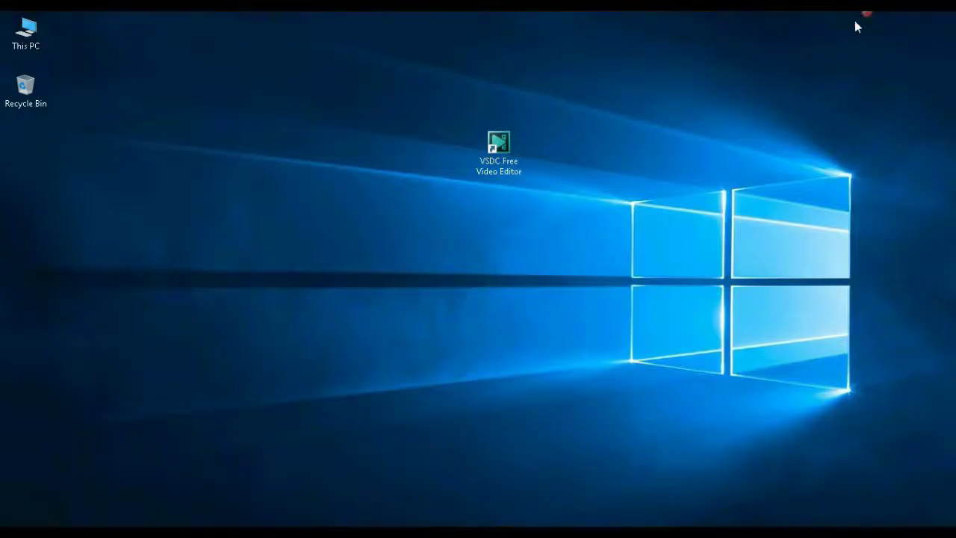
Check the computer's system type in the properties of This PC and close the System window.
{"action": "right_click", "coordinate": [30, 36]}
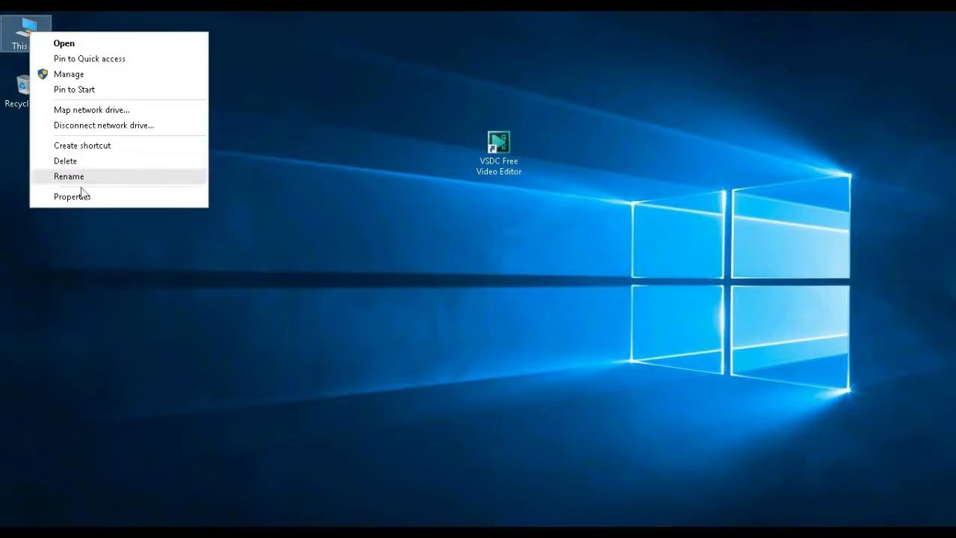
{"action": "left_click", "coordinate": [83, 198]}
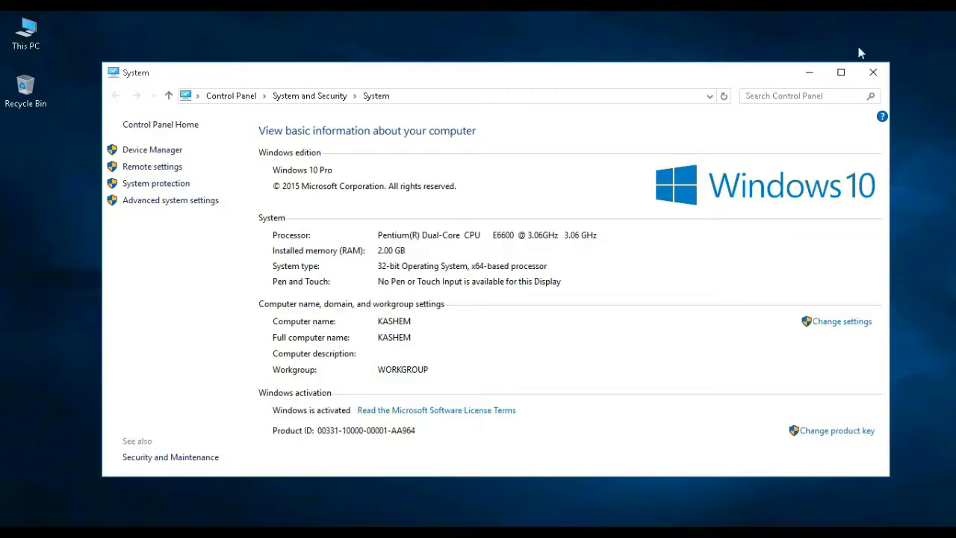
{"action": "left_click", "coordinate": [872, 73]}
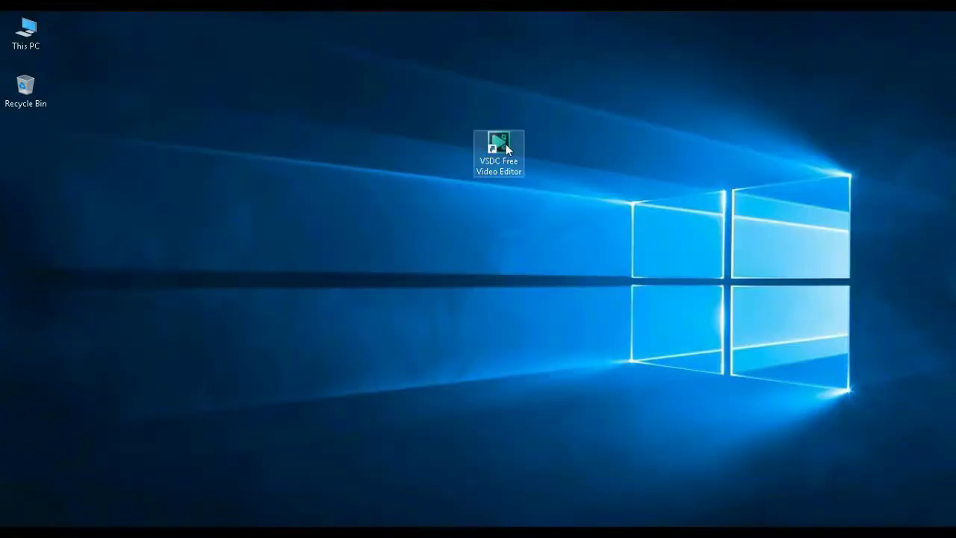
{"action": "left_click_drag", "start_coordinate": [505, 143], "coordinate": [348, 148]}
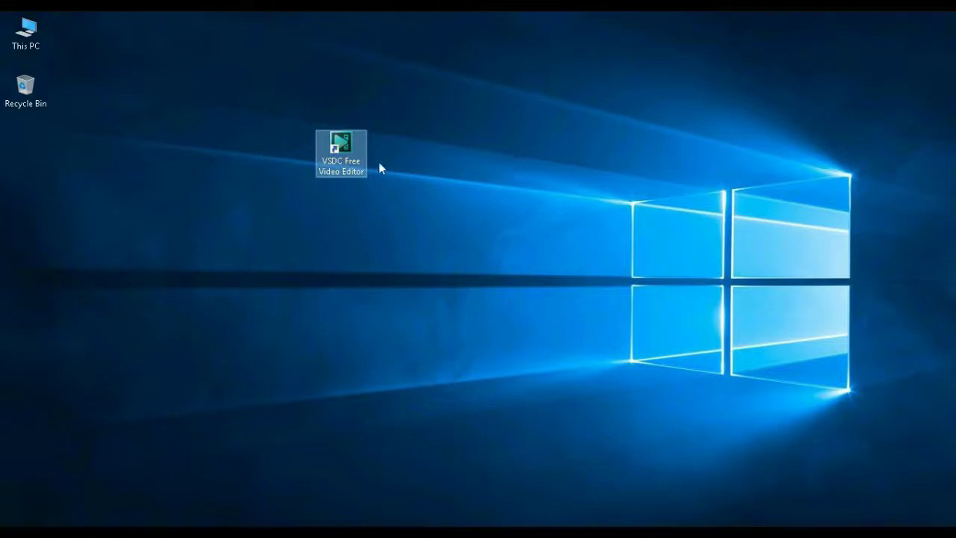
{"action": "left_click_drag", "start_coordinate": [353, 155], "coordinate": [395, 195]}
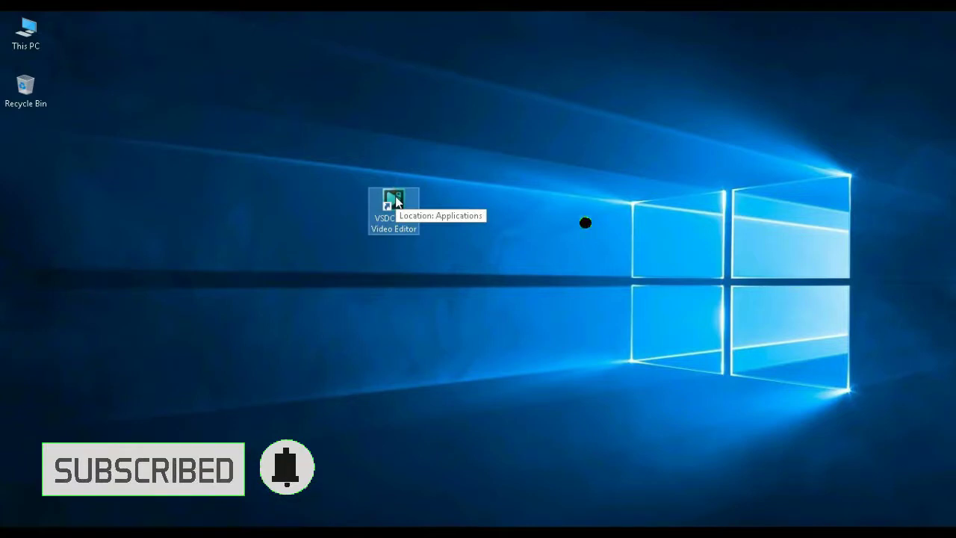
{"action": "left_click_drag", "start_coordinate": [394, 210], "coordinate": [434, 149]}
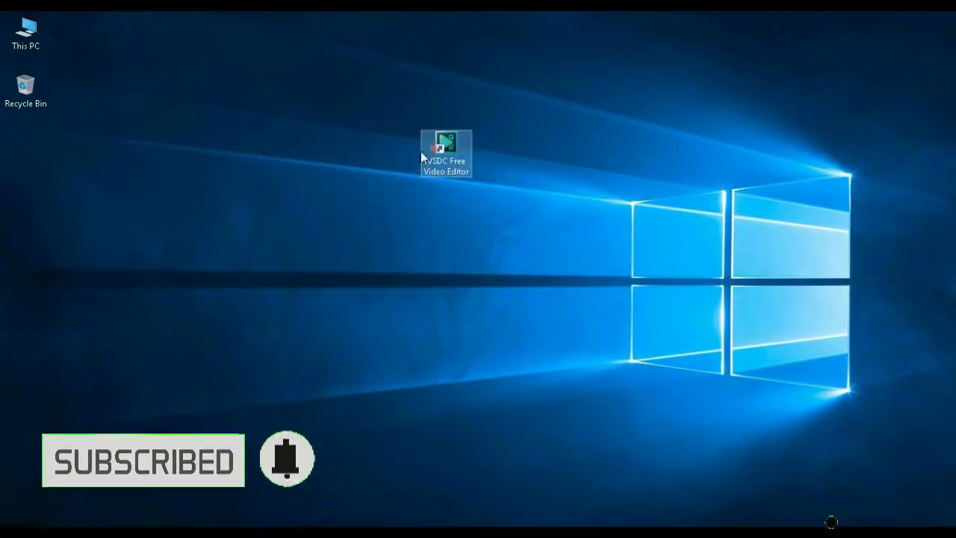
Launch VSDC Free Video Editor from the desktop and dismiss the Pro upgrade offer.
{"action": "double_click", "coordinate": [439, 153]}
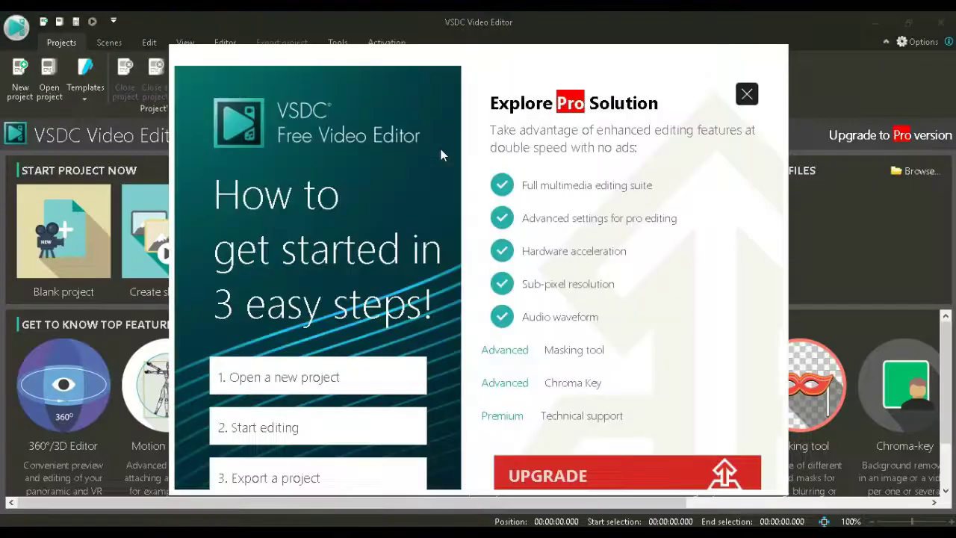
{"action": "left_click", "coordinate": [747, 96]}
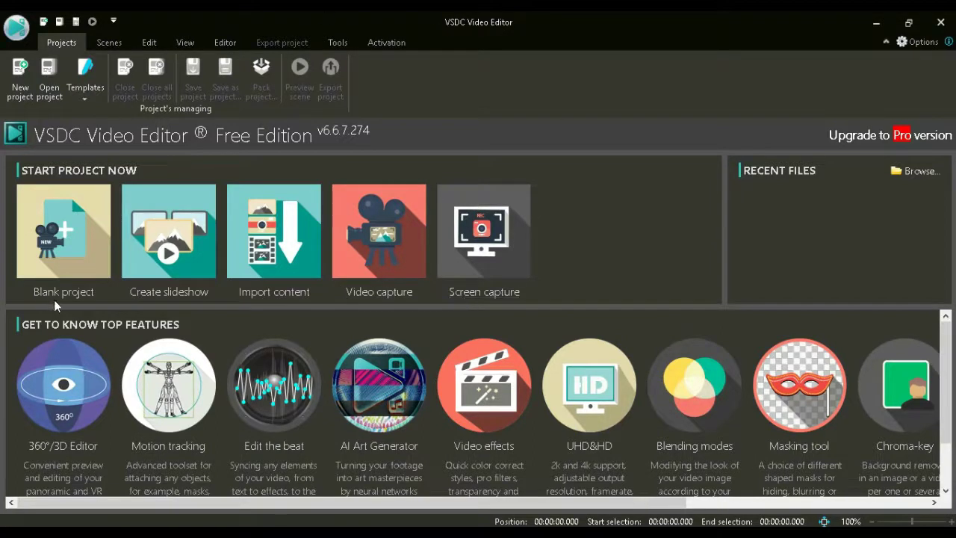
Create a blank project titled d44 with HD 1280x720 pixels (16:9) resolution and a 30 fps frame rate.
{"action": "left_click", "coordinate": [66, 252]}
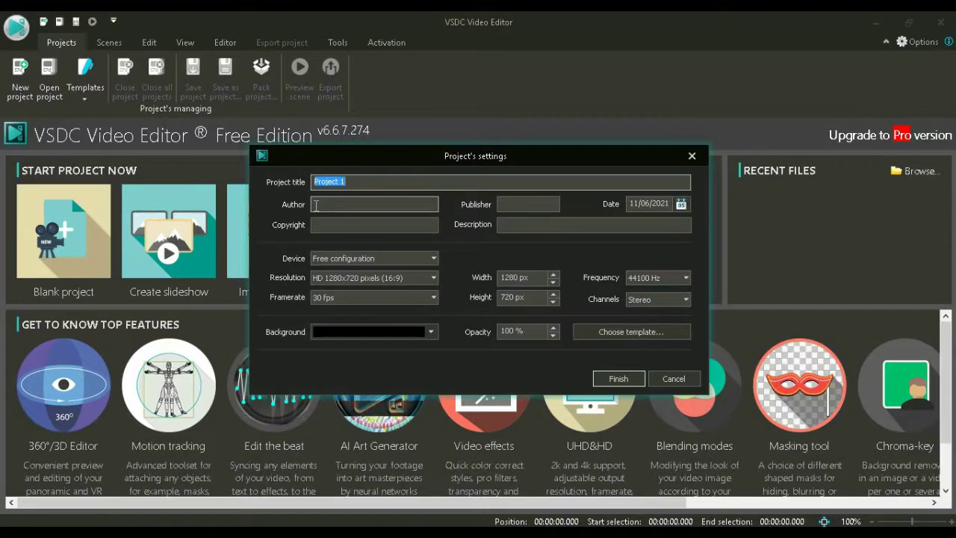
{"action": "type", "text": "d44"}
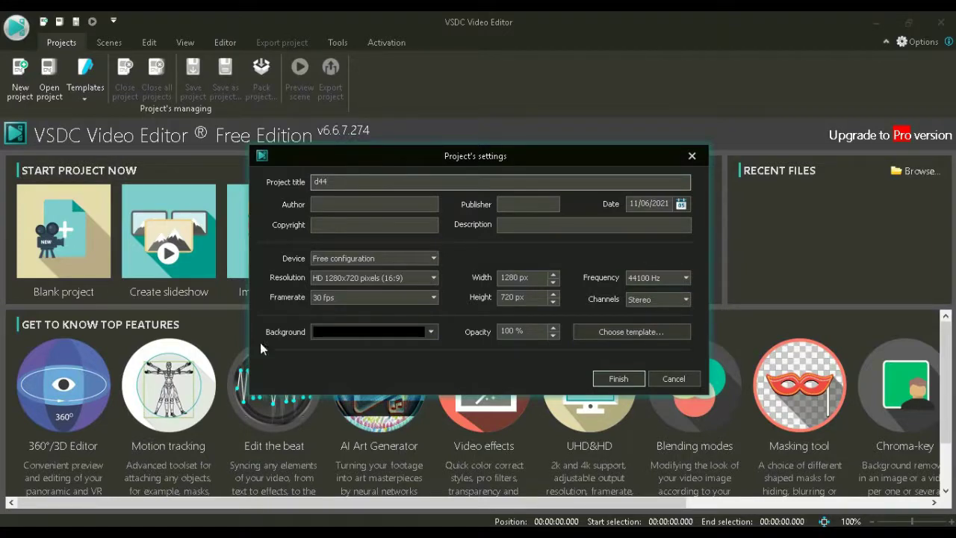
{"action": "left_click", "coordinate": [431, 278]}
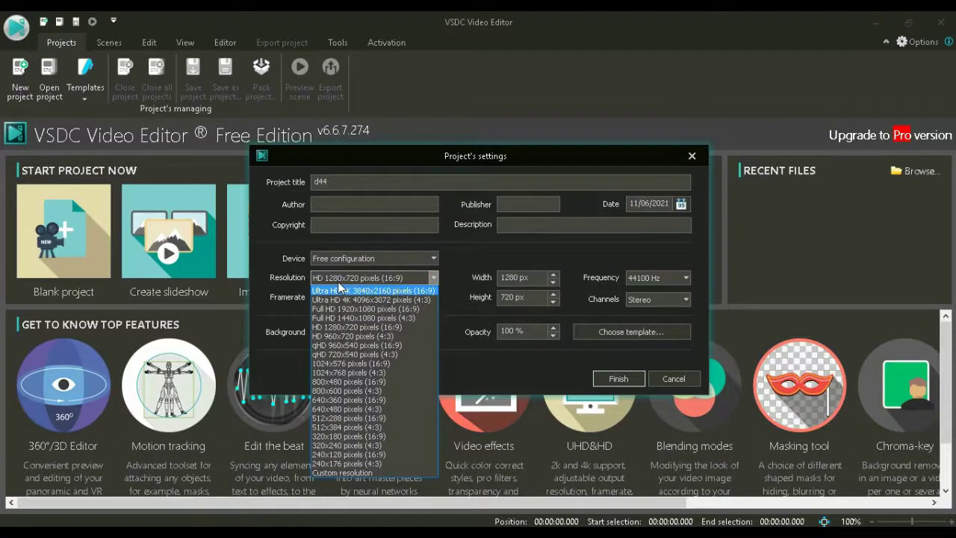
{"action": "left_click", "coordinate": [340, 329]}
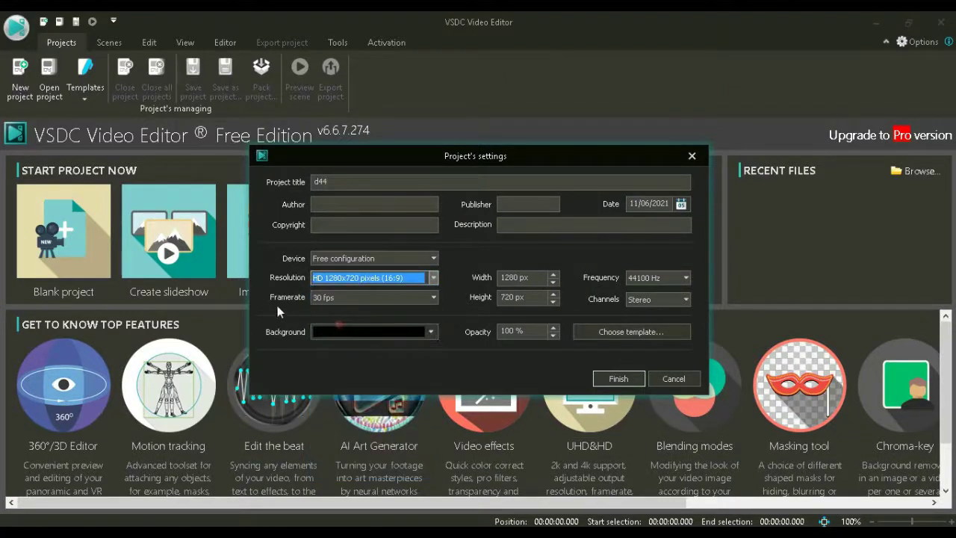
{"action": "left_click", "coordinate": [436, 299]}
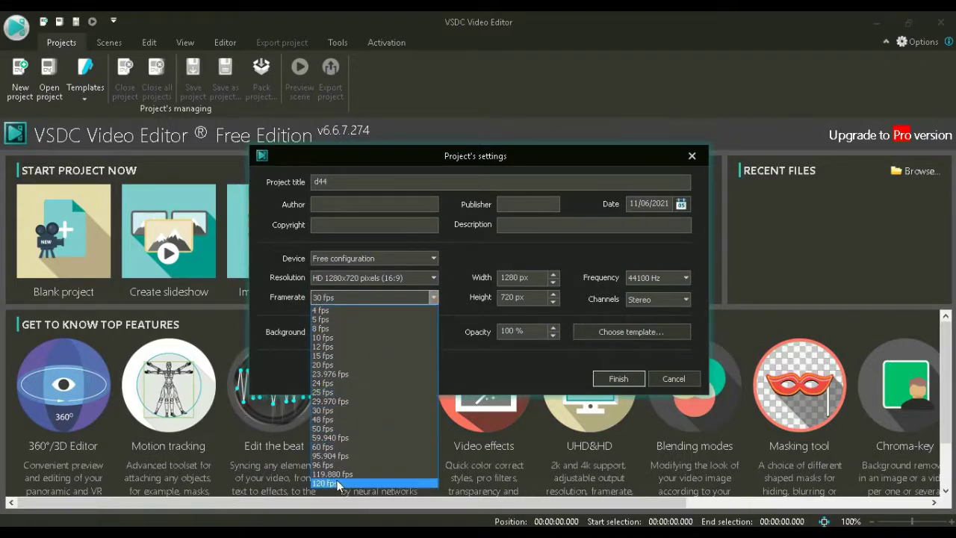
{"action": "left_click", "coordinate": [325, 411]}
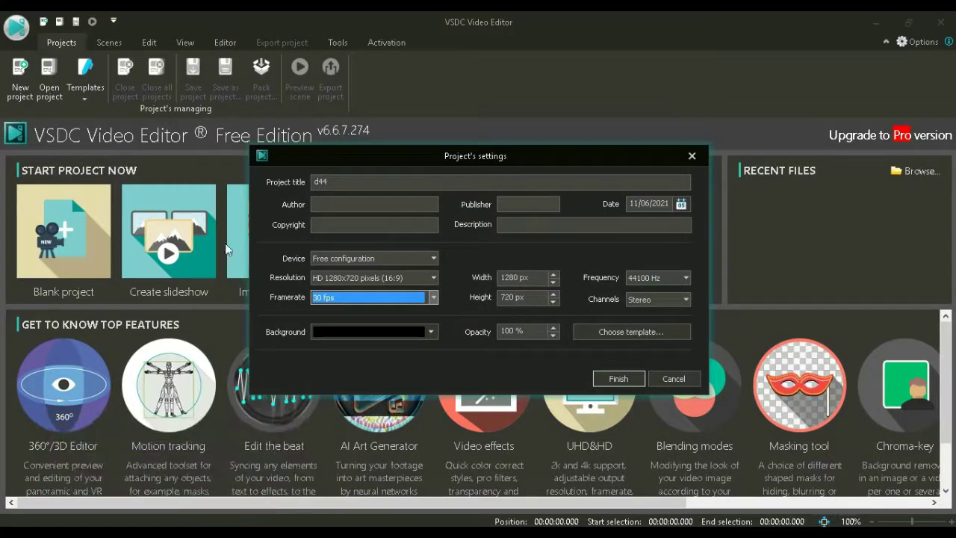
{"action": "left_click", "coordinate": [619, 379]}
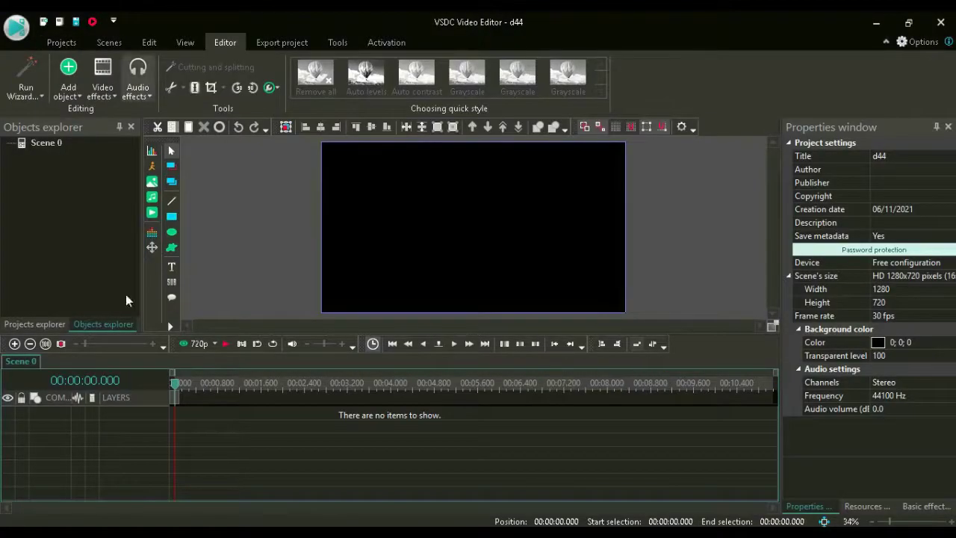
Import the video 20210608_145723 from the video2 folder onto a new layer, starting from the cursor position.
{"action": "left_click", "coordinate": [153, 214]}
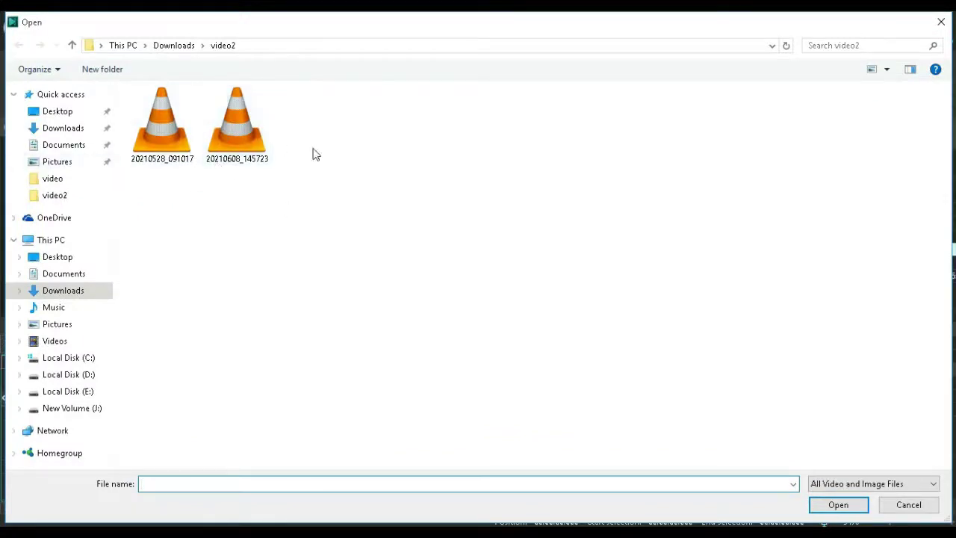
{"action": "left_click", "coordinate": [231, 148]}
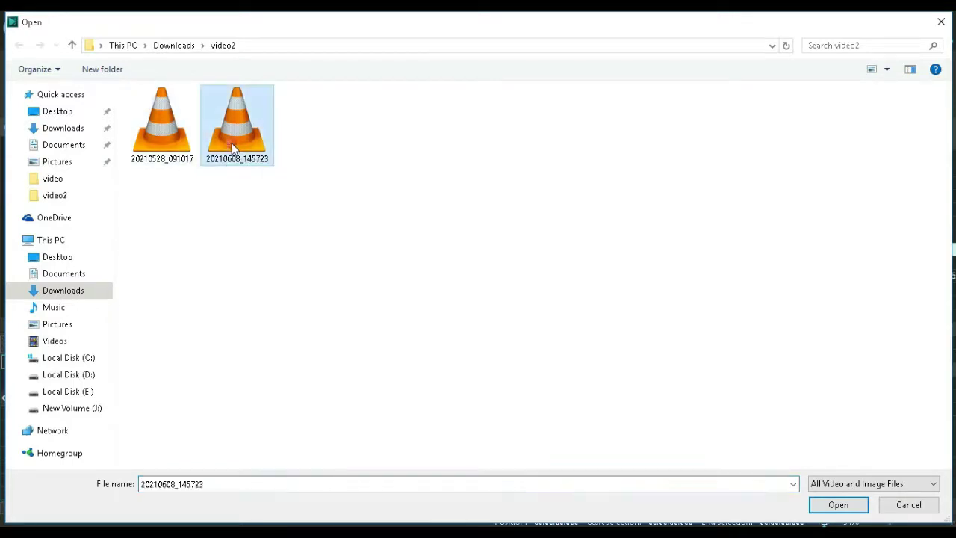
{"action": "left_click", "coordinate": [834, 505]}
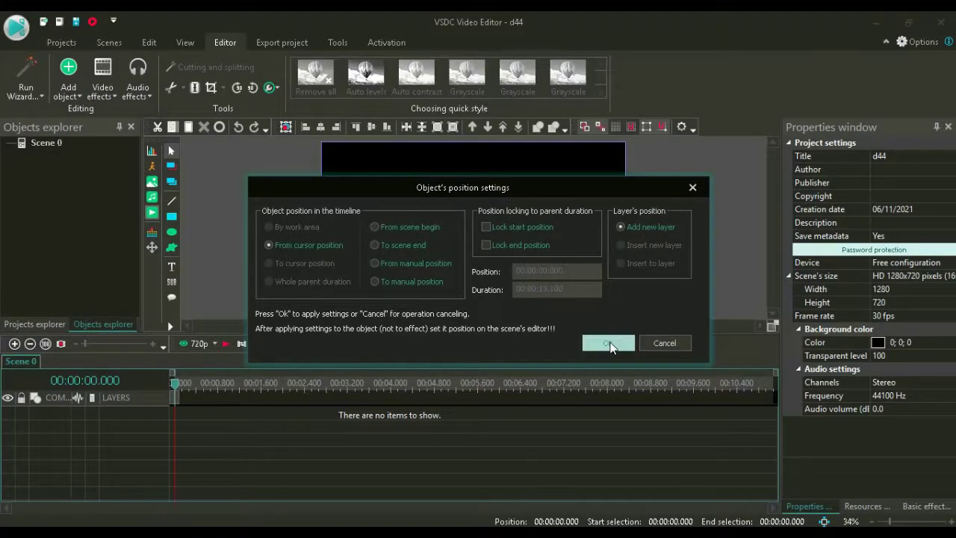
{"action": "left_click", "coordinate": [609, 344]}
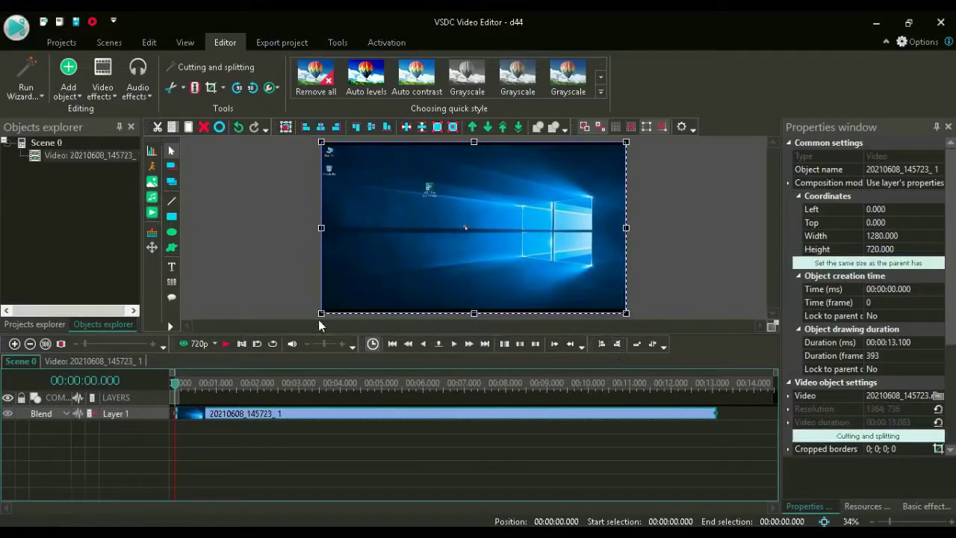
Preview the first seconds of the imported video and stop the playback.
{"action": "left_click", "coordinate": [223, 342]}
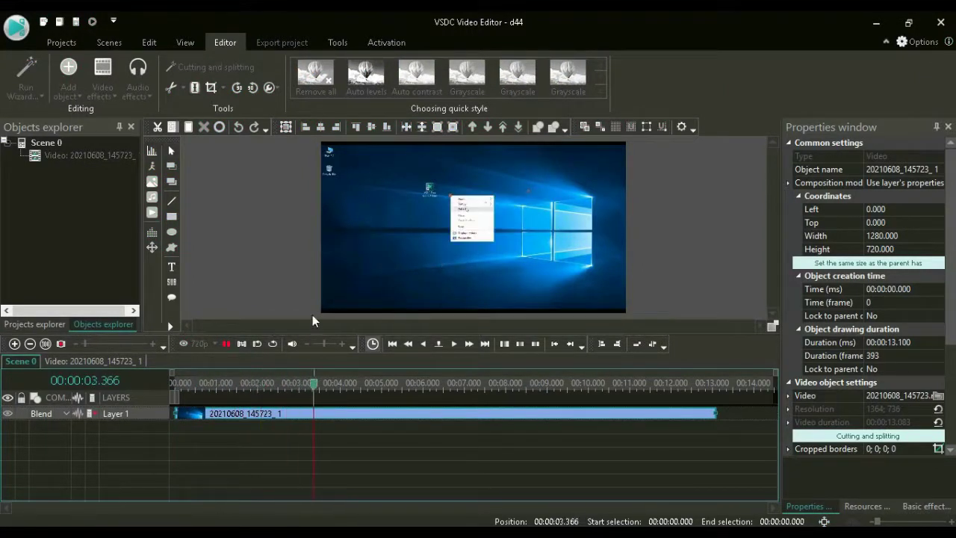
{"action": "left_click", "coordinate": [227, 345]}
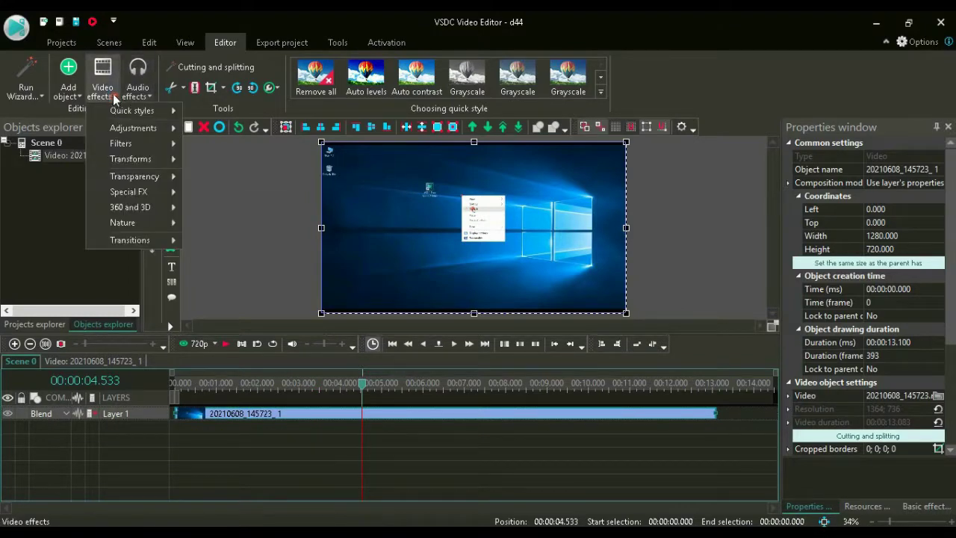
{"action": "mouse_move", "coordinate": [130, 110]}
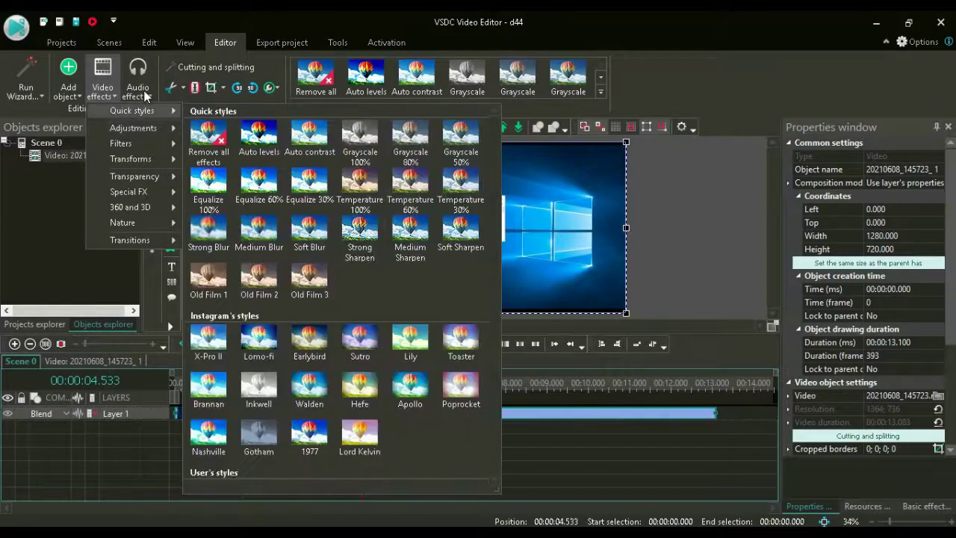
{"action": "left_click", "coordinate": [143, 93]}
{"action": "mouse_move", "coordinate": [217, 165]}
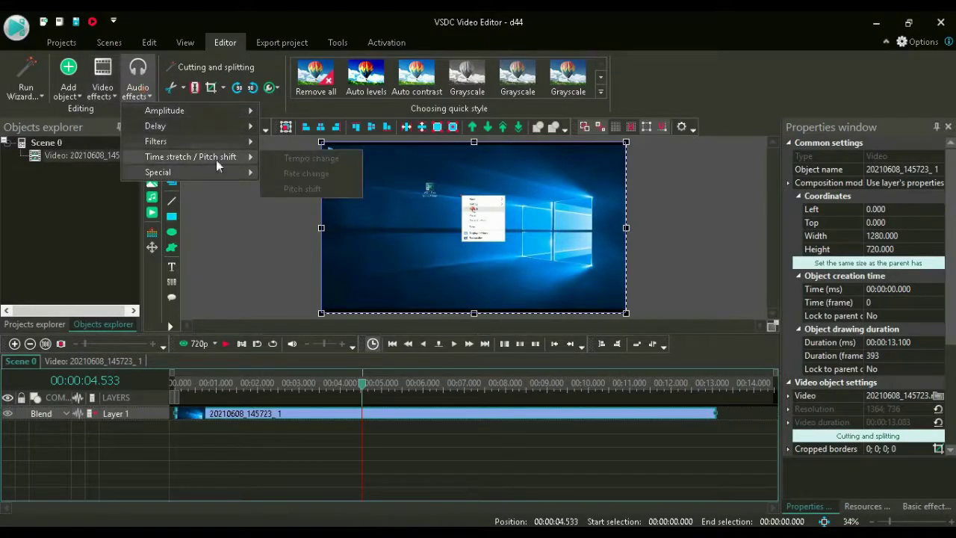
{"action": "left_click", "coordinate": [259, 265]}
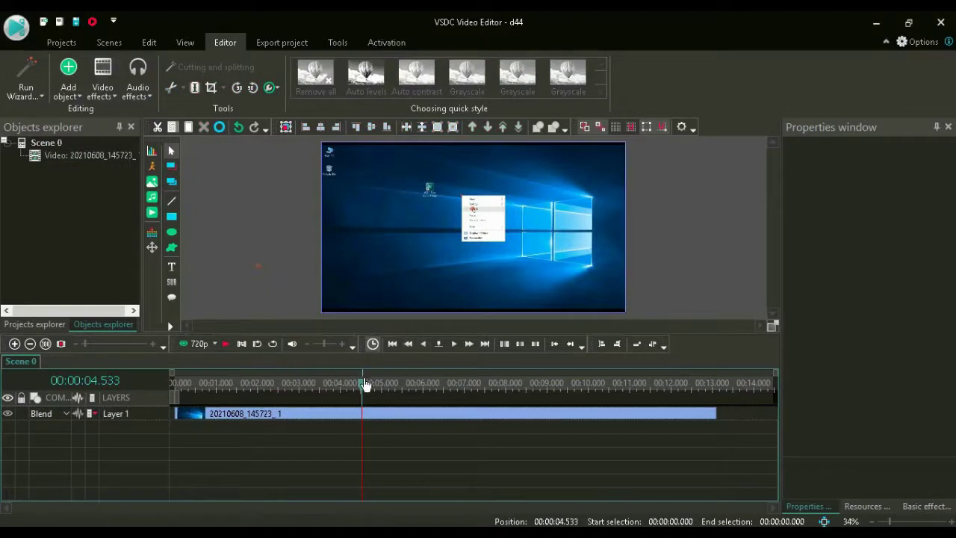
Scrub through the imported clip on the timeline and look over its video object settings.
{"action": "left_click_drag", "start_coordinate": [365, 385], "coordinate": [540, 407]}
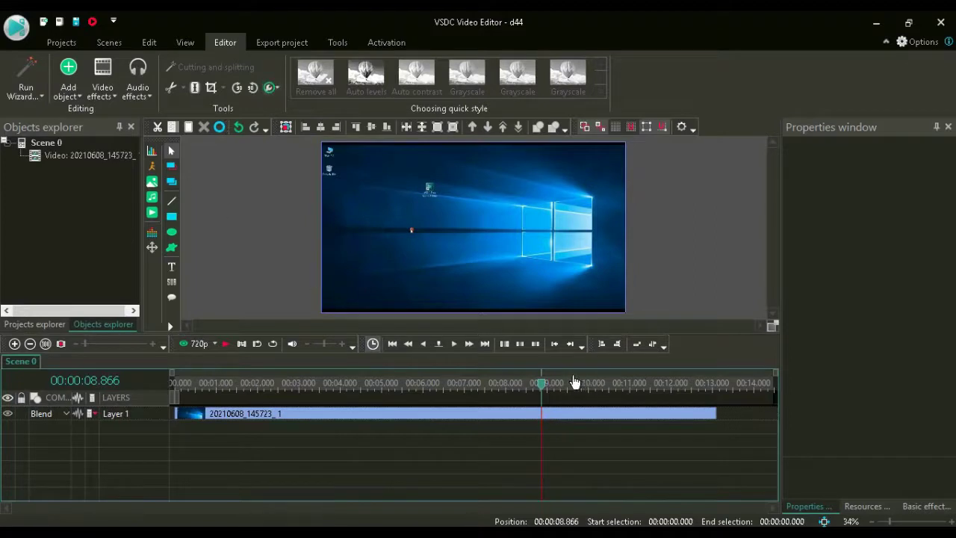
{"action": "left_click_drag", "start_coordinate": [547, 390], "coordinate": [381, 388]}
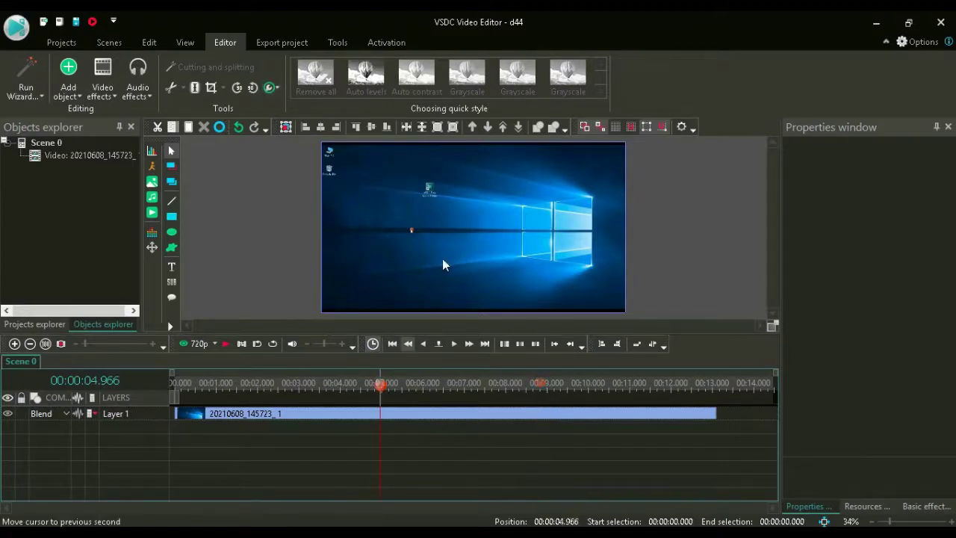
{"action": "left_click", "coordinate": [442, 259]}
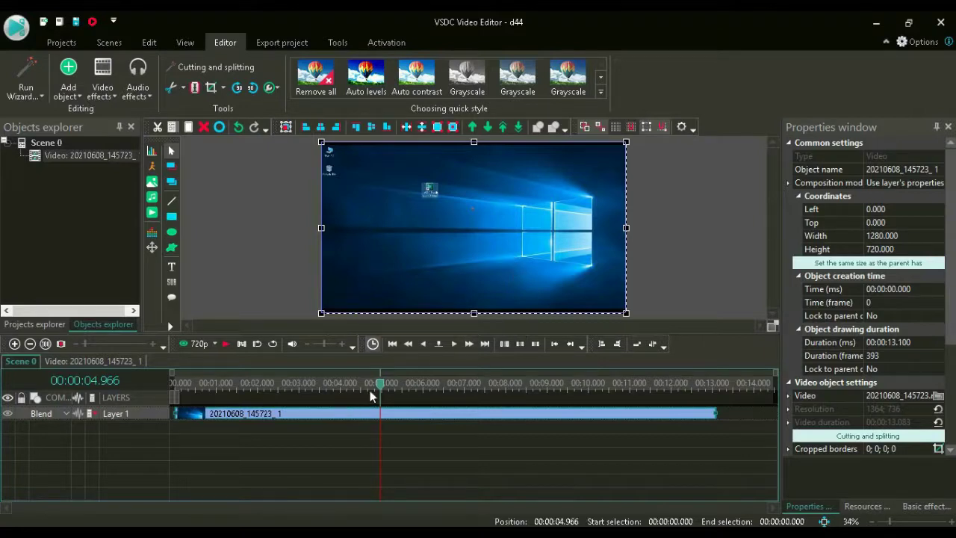
{"action": "left_click_drag", "start_coordinate": [377, 392], "coordinate": [507, 387]}
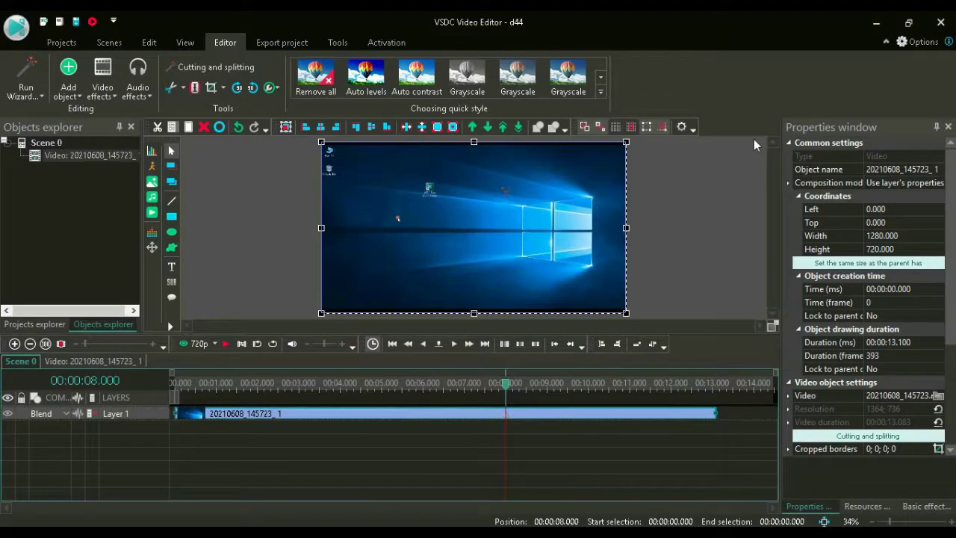
{"action": "mouse_move", "coordinate": [947, 211]}
{"action": "left_mouse_down"}
{"action": "mouse_move", "coordinate": [947, 319]}
{"action": "mouse_move", "coordinate": [947, 211]}
{"action": "left_mouse_up"}
{"action": "left_click_drag", "start_coordinate": [949, 222], "coordinate": [953, 327]}
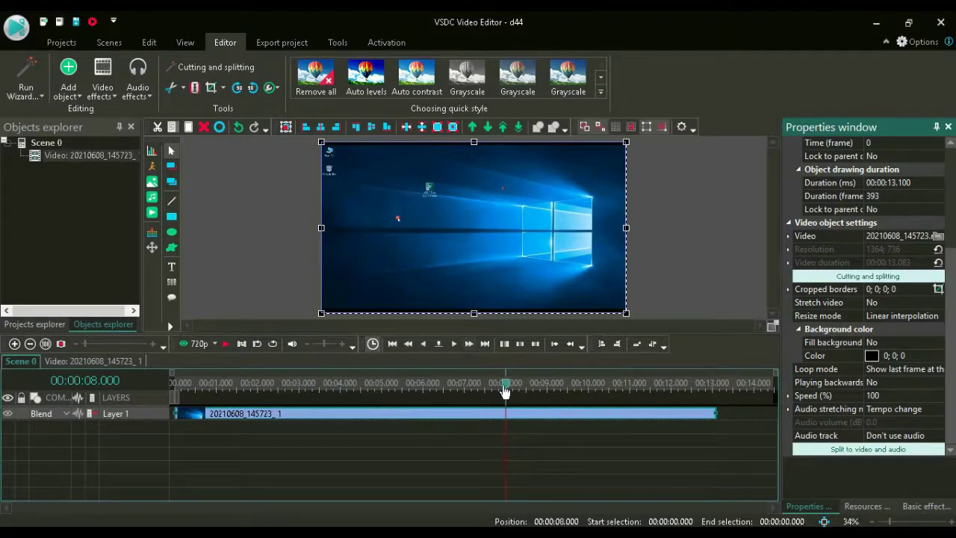
Split the video clip on Layer 1 at 00:00:03.566.
{"action": "left_click_drag", "start_coordinate": [506, 407], "coordinate": [323, 407]}
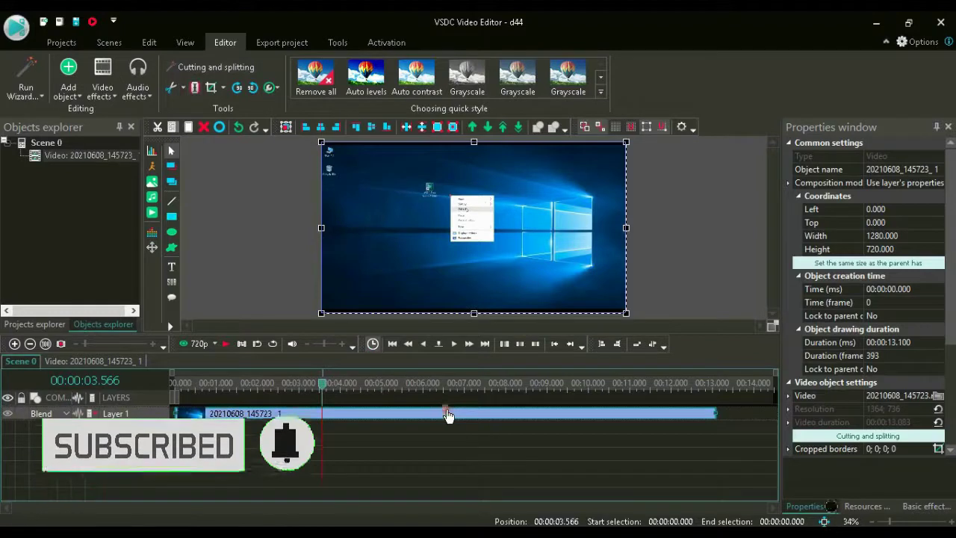
{"action": "key", "text": "ctrl+k"}
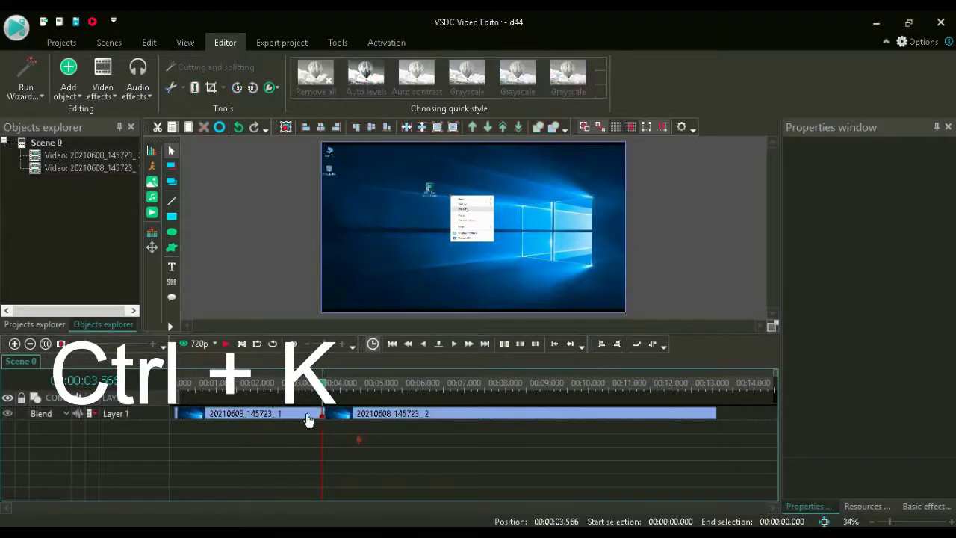
Delete the first part of the split clip and move the remaining part to the start of Layer 1.
{"action": "left_click", "coordinate": [307, 418]}
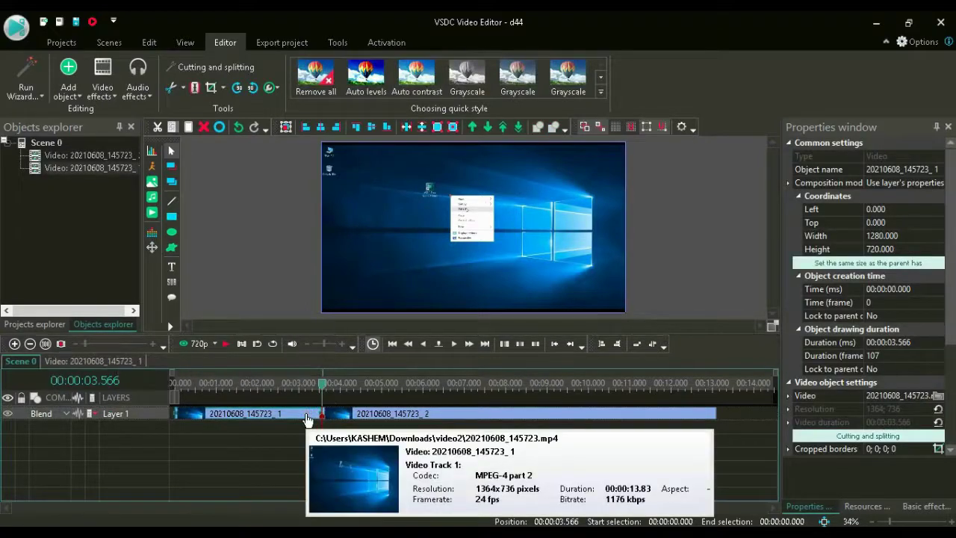
{"action": "right_click", "coordinate": [307, 418]}
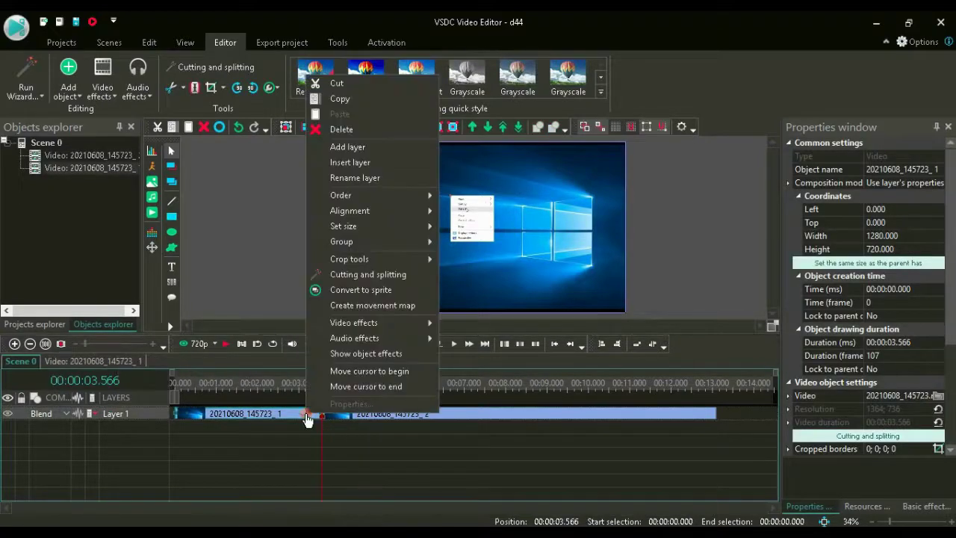
{"action": "left_click", "coordinate": [336, 131]}
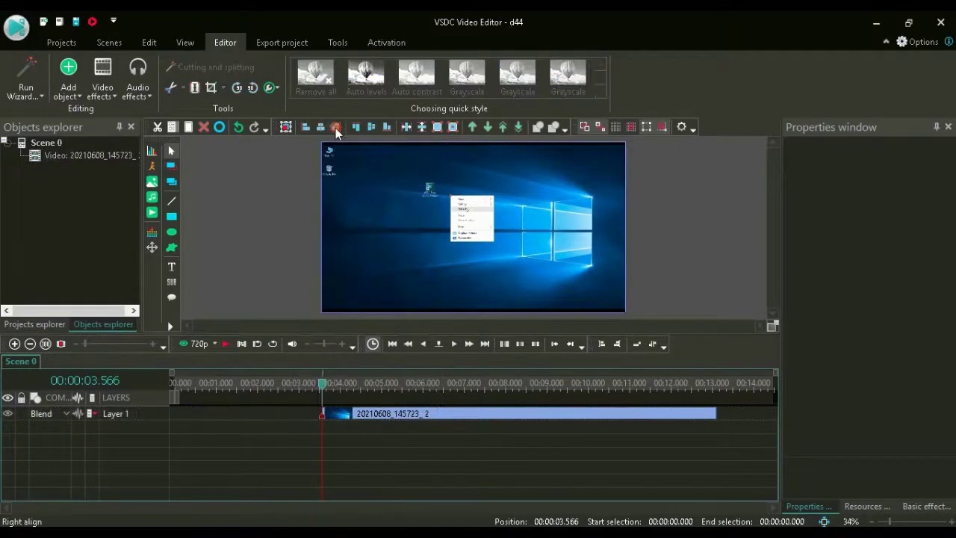
{"action": "left_click_drag", "start_coordinate": [480, 420], "coordinate": [157, 415]}
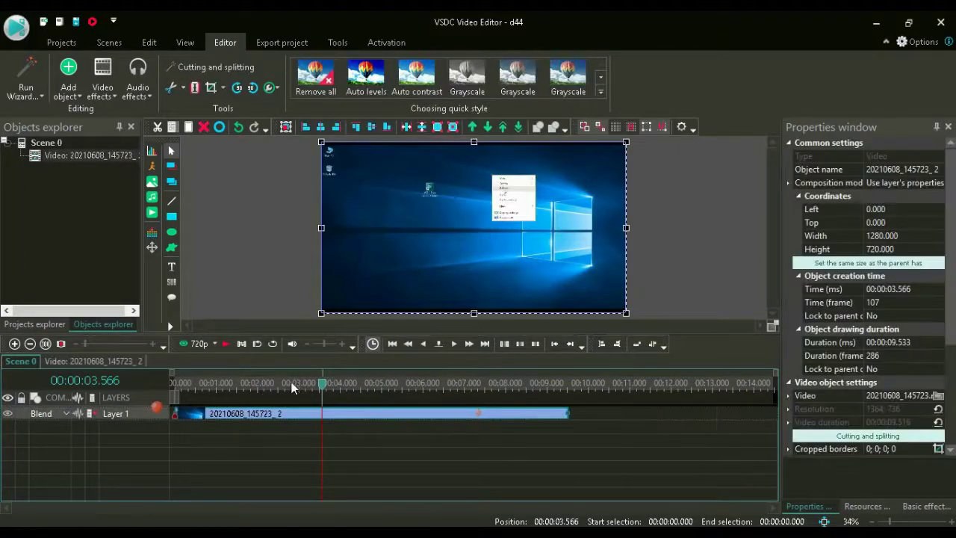
Insert a text box about 1114 by 164 px across the frame's lower area on a new layer from the cursor position, with 120 pt text.
{"action": "left_click", "coordinate": [171, 267]}
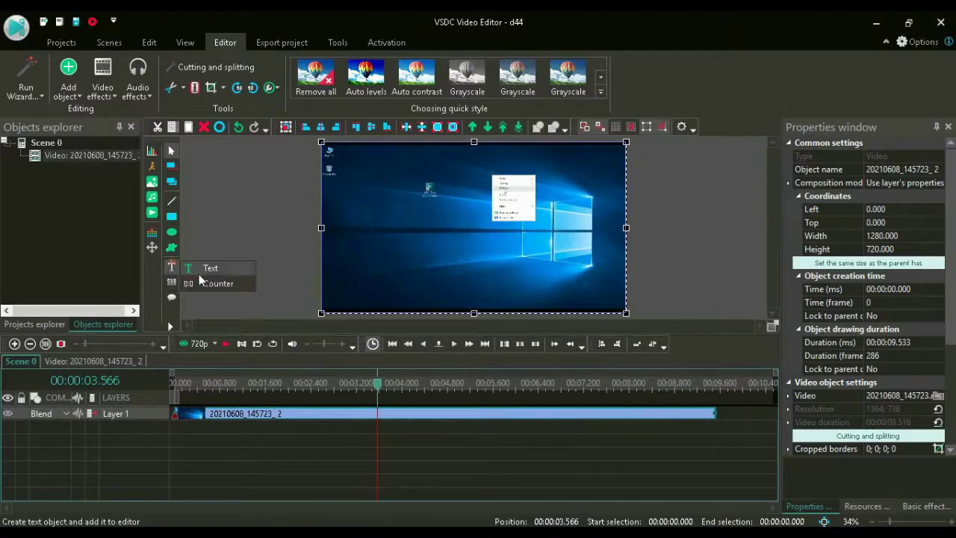
{"action": "left_click", "coordinate": [208, 268]}
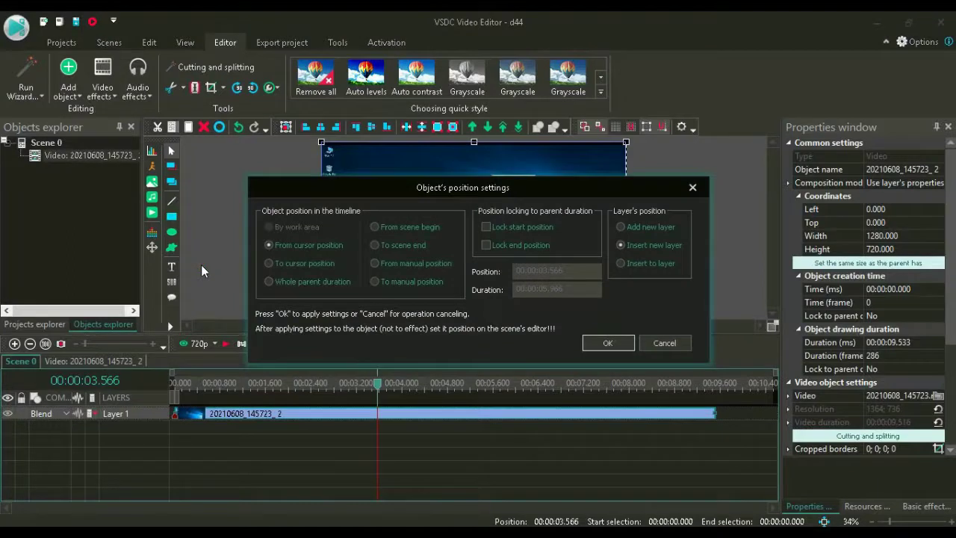
{"action": "left_click", "coordinate": [609, 343]}
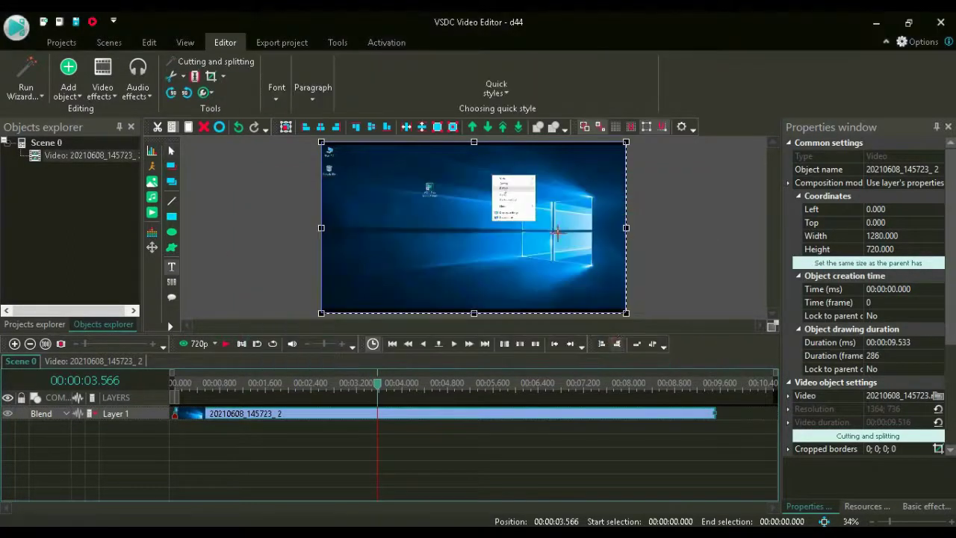
{"action": "left_click_drag", "start_coordinate": [348, 264], "coordinate": [614, 303]}
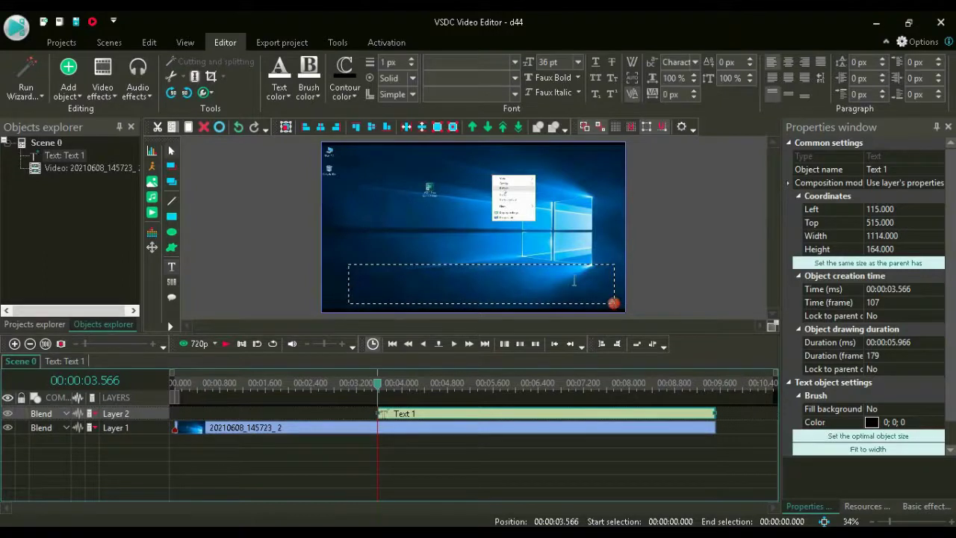
{"action": "left_click", "coordinate": [579, 62]}
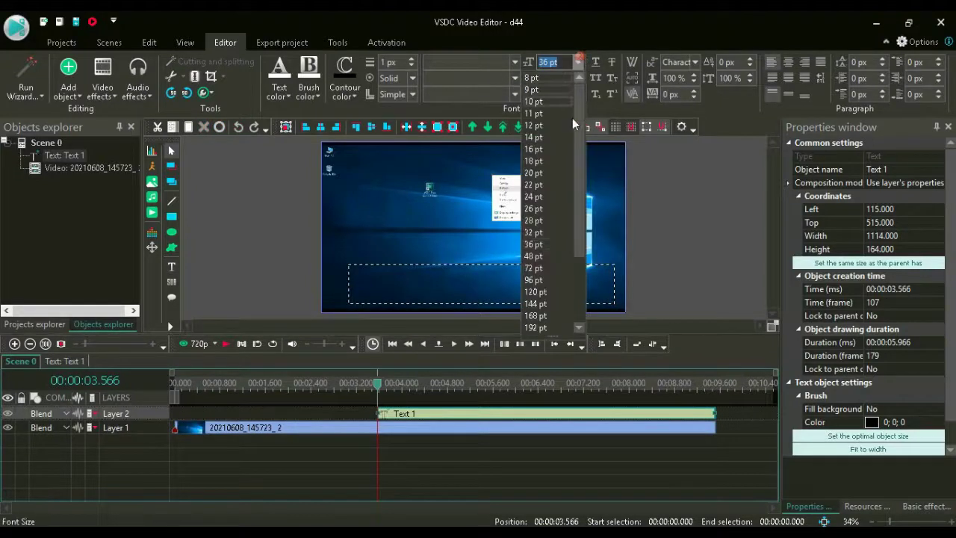
{"action": "left_click", "coordinate": [536, 292]}
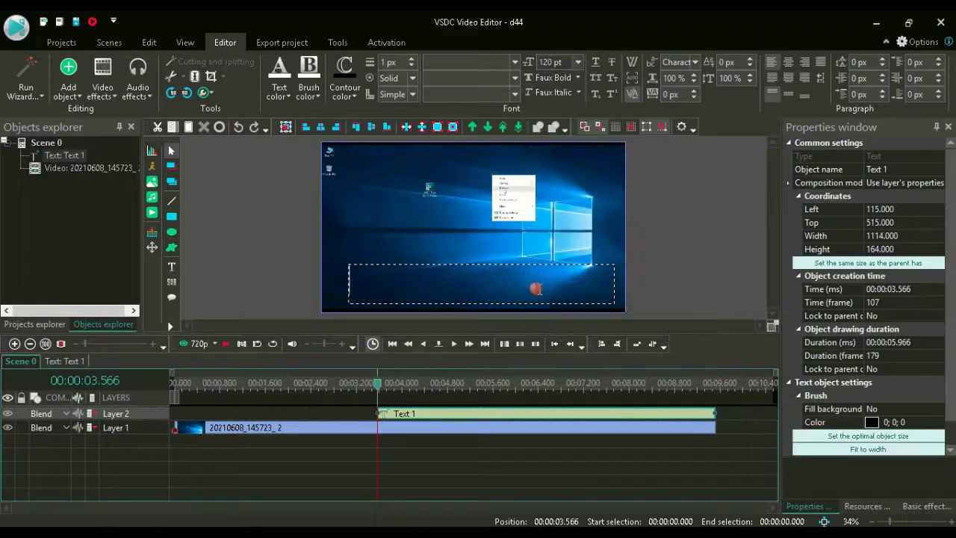
{"action": "left_click", "coordinate": [513, 63]}
{"action": "left_click", "coordinate": [513, 62]}
{"action": "left_click", "coordinate": [513, 63]}
{"action": "left_click", "coordinate": [514, 64]}
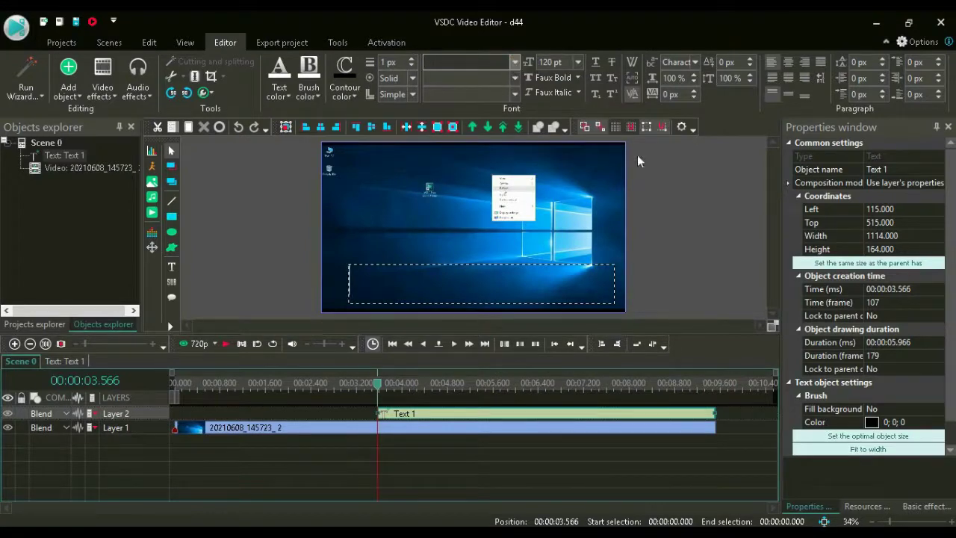
{"action": "left_click", "coordinate": [650, 168]}
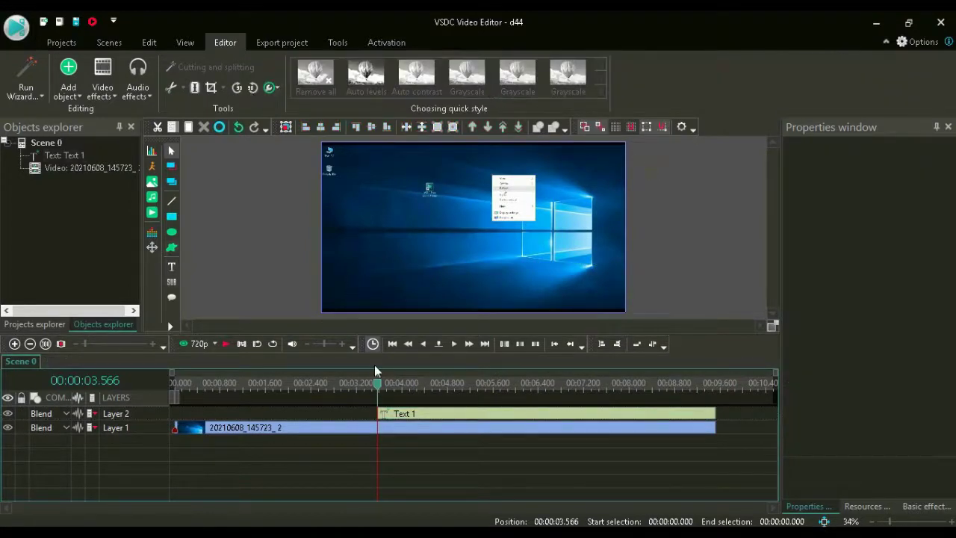
Select the text object on Layer 2, browse the available fonts and choose Arial.
{"action": "left_click", "coordinate": [435, 415]}
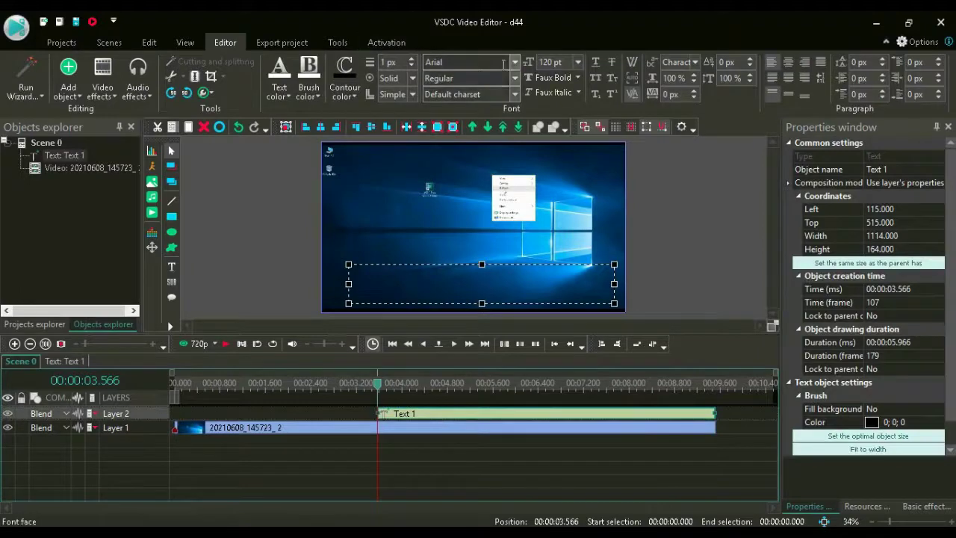
{"action": "left_click", "coordinate": [514, 63]}
{"action": "scroll", "coordinate": [617, 259], "scroll_direction": "down", "scroll_amount": 5}
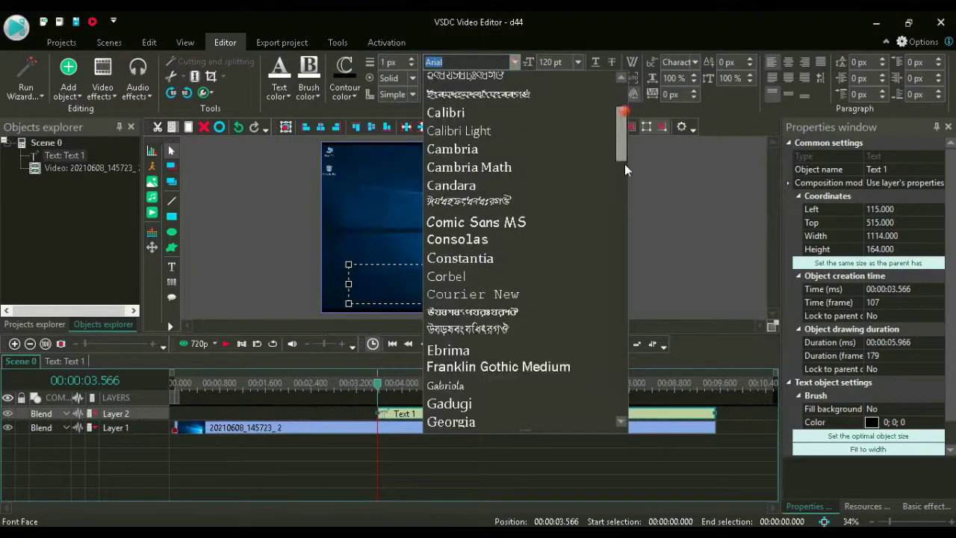
{"action": "scroll", "coordinate": [617, 259], "scroll_direction": "down", "scroll_amount": 10}
{"action": "scroll", "coordinate": [620, 247], "scroll_direction": "up", "scroll_amount": 15}
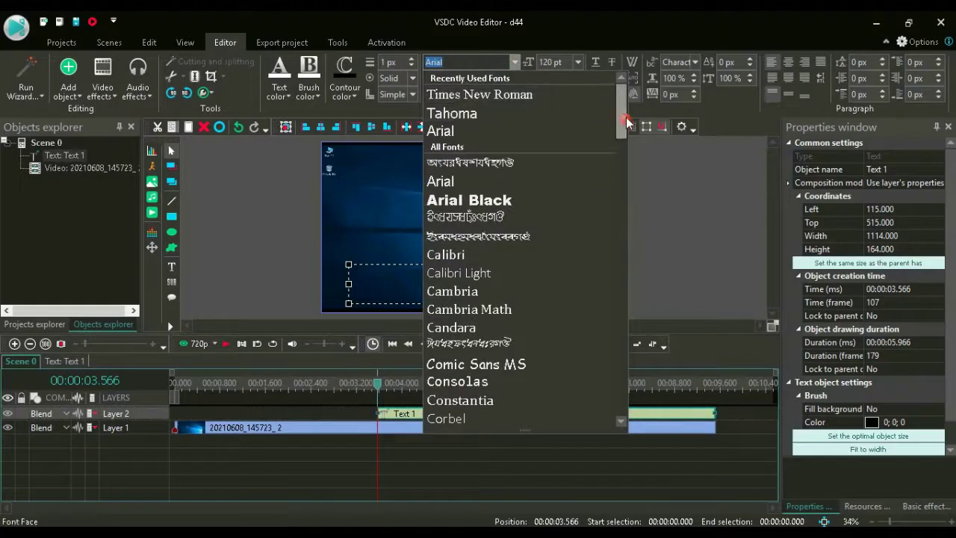
{"action": "left_click", "coordinate": [441, 131]}
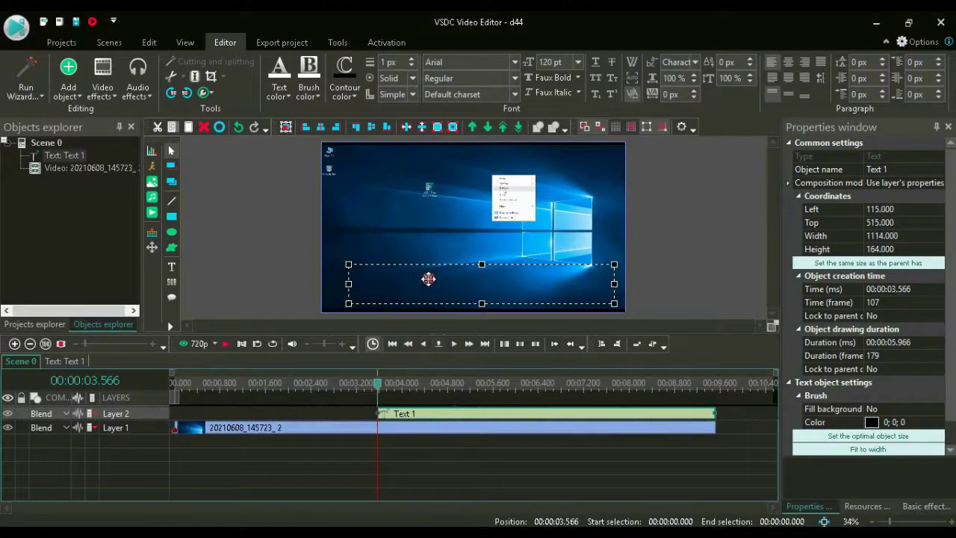
Write "dear4tech" in the text box and shorten its clip on Layer 2 to about 1.433 seconds.
{"action": "type", "text": "des"}
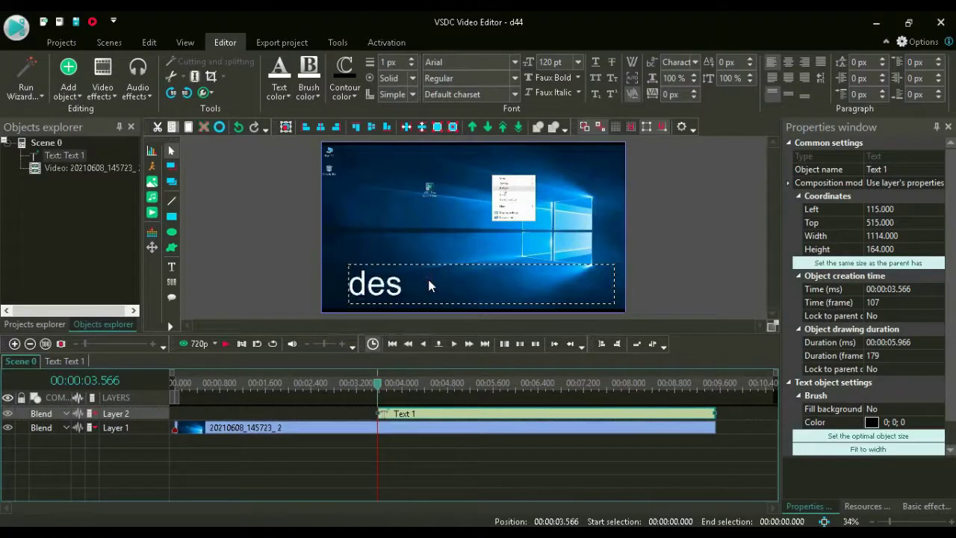
{"action": "type", "text": "al"}
{"action": "key", "text": "BackSpace"}
{"action": "key", "text": "BackSpace"}
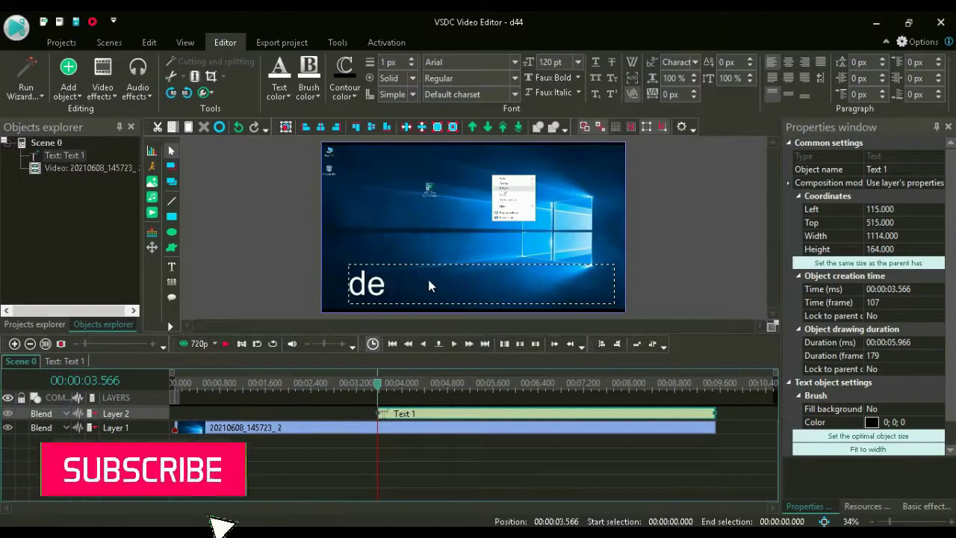
{"action": "type", "text": "ar"}
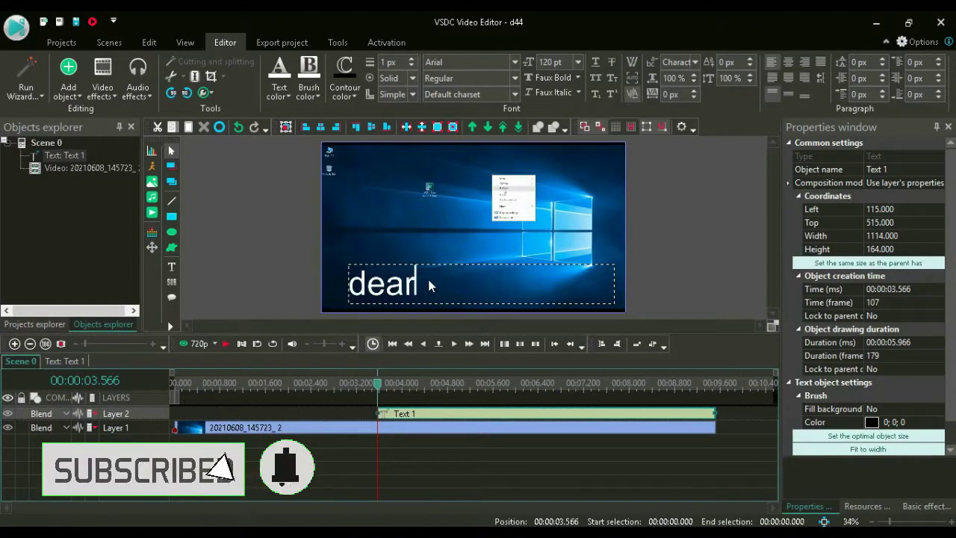
{"action": "type", "text": "4tech"}
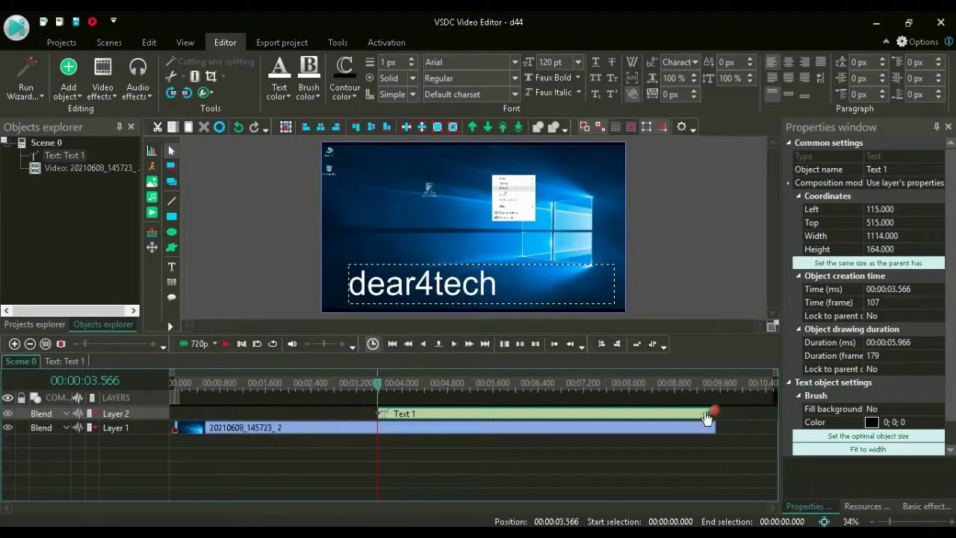
{"action": "left_click_drag", "start_coordinate": [707, 416], "coordinate": [458, 413]}
Preview the scene from the beginning through the title, stop playback and put the cursor at 00:00:03.766.
{"action": "left_click_drag", "start_coordinate": [377, 389], "coordinate": [149, 389]}
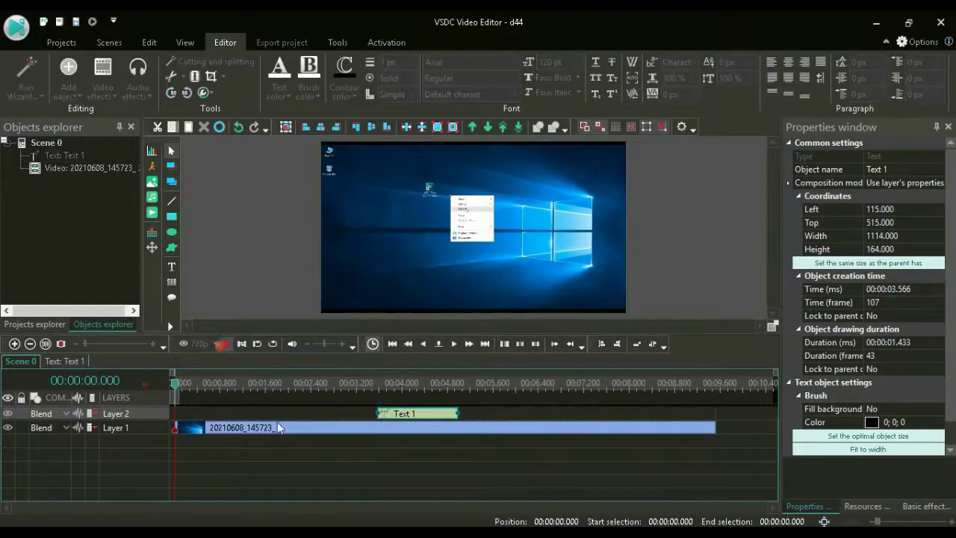
{"action": "key", "text": "space"}
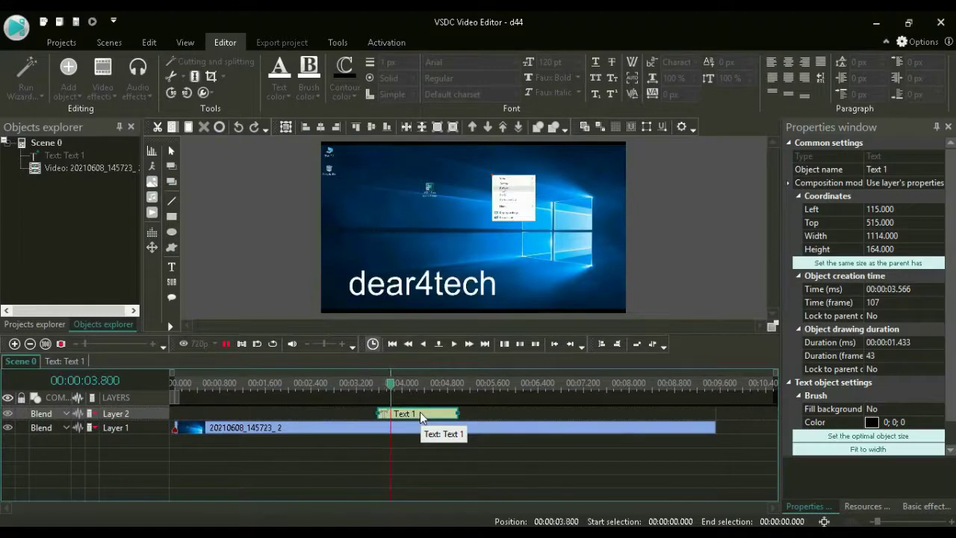
{"action": "left_click", "coordinate": [226, 344]}
{"action": "left_click", "coordinate": [382, 404]}
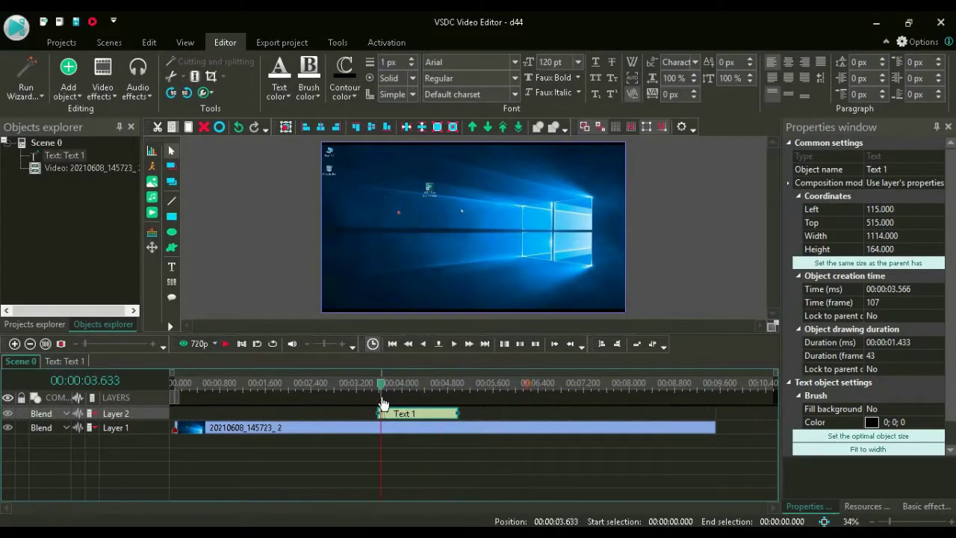
{"action": "left_click", "coordinate": [387, 395]}
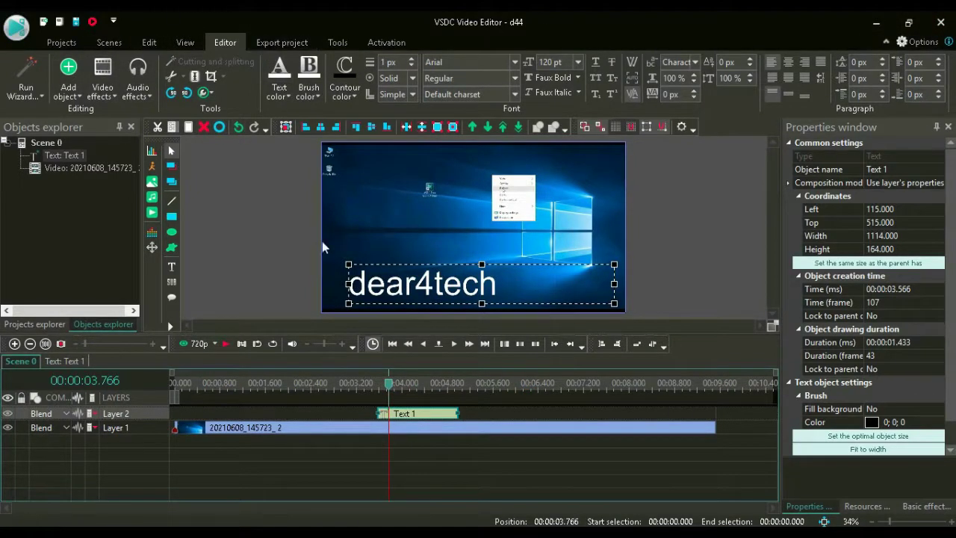
Export the project for PC as d44.avi with the H.264 / AVC profile, continuing without the premium features.
{"action": "left_click", "coordinate": [282, 43]}
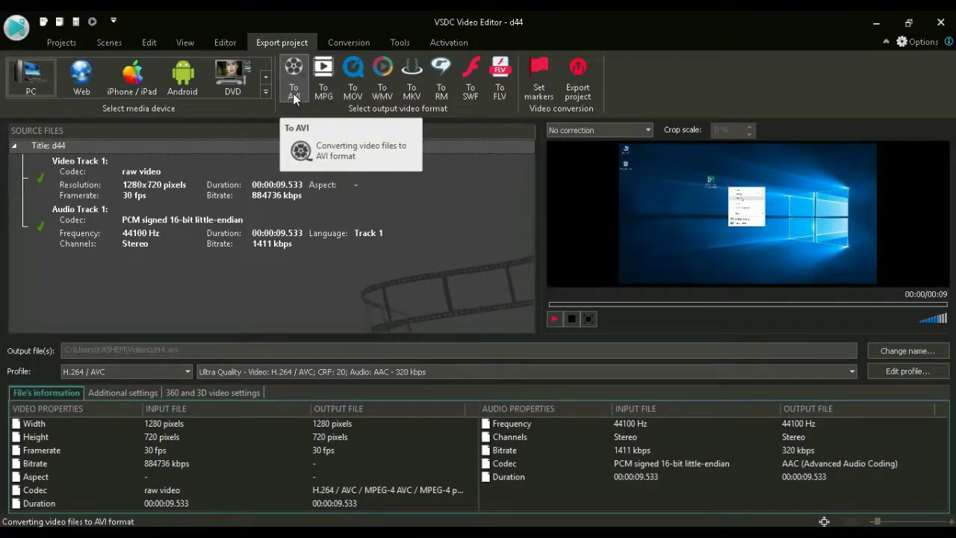
{"action": "left_click", "coordinate": [577, 86]}
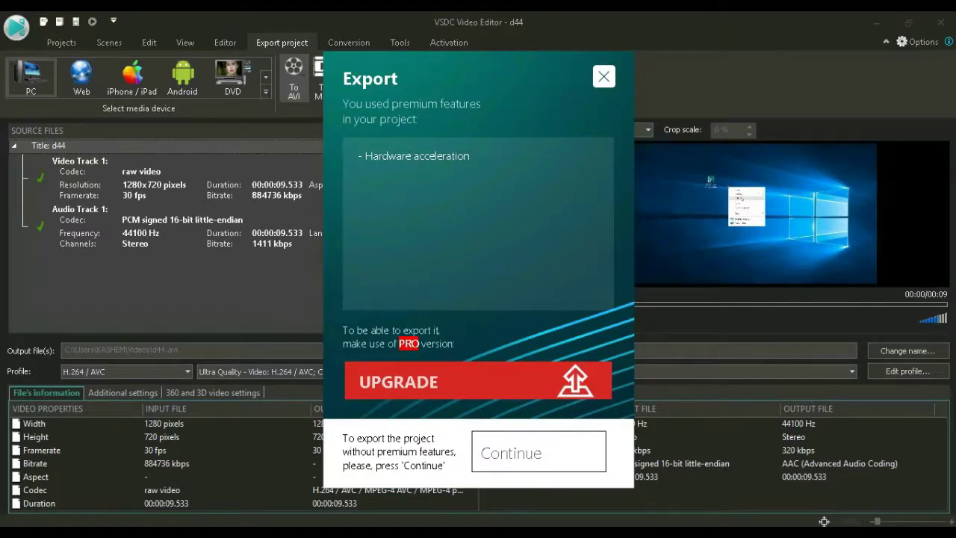
{"action": "left_click", "coordinate": [508, 457]}
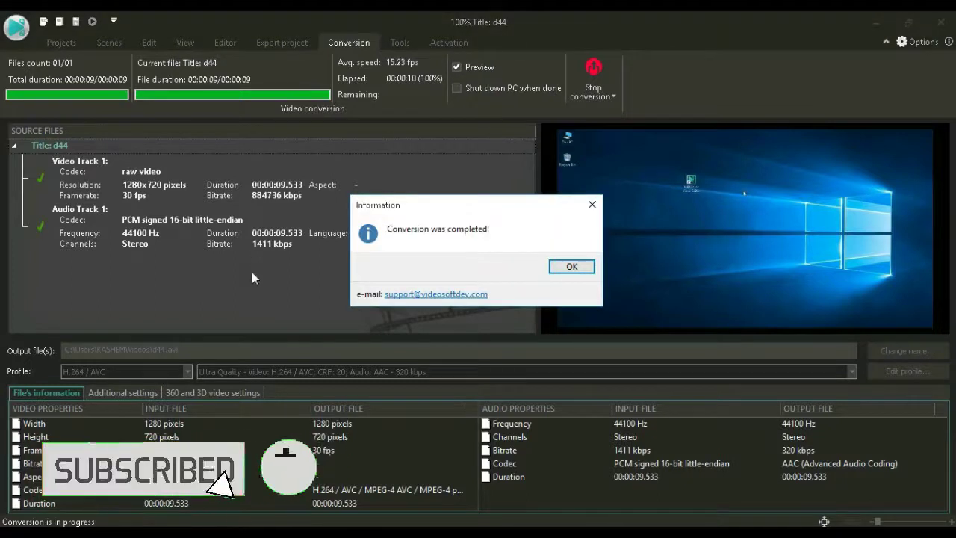
{"action": "left_click", "coordinate": [571, 266]}
Switch to File Explorer, play the exported d44 video from the Videos folder, and minimize the player and folder windows.
{"action": "left_click", "coordinate": [865, 23]}
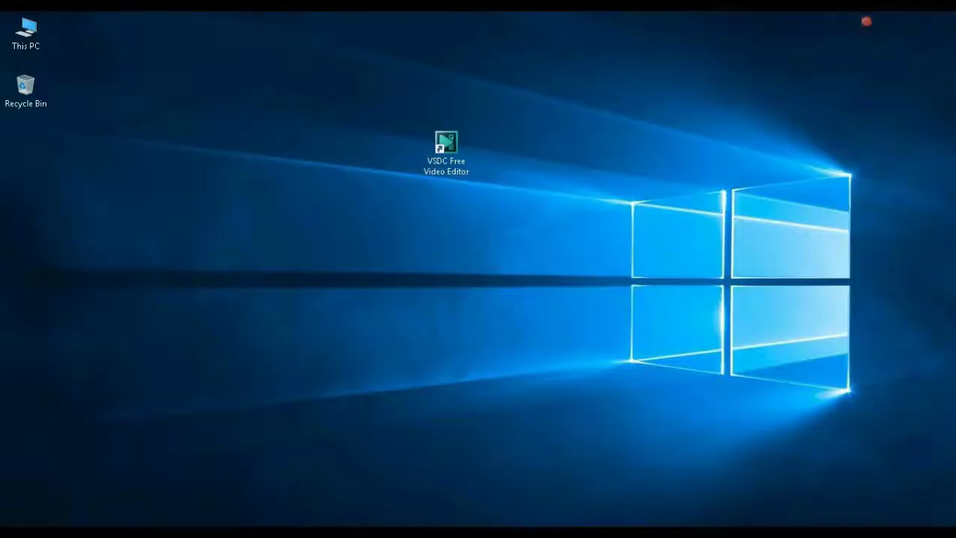
{"action": "double_click", "coordinate": [26, 34]}
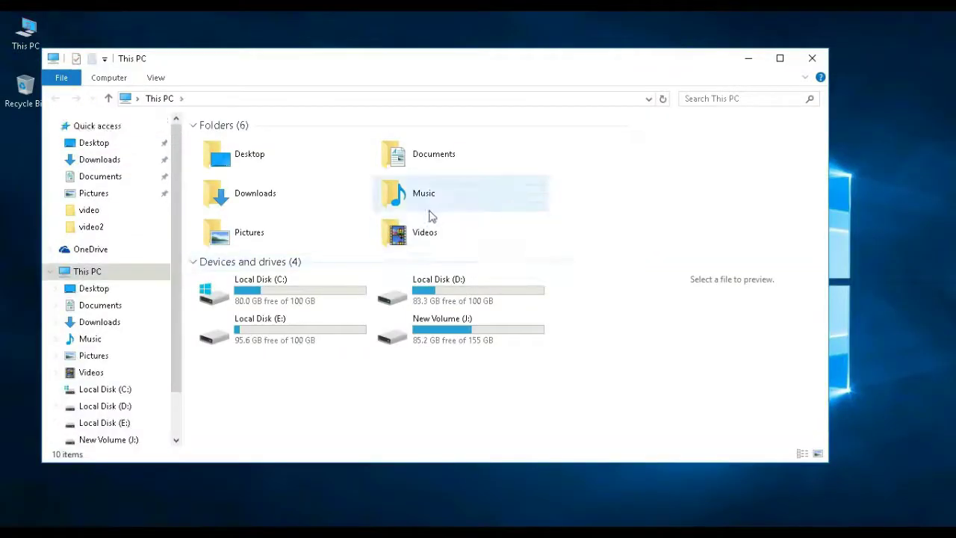
{"action": "double_click", "coordinate": [419, 233]}
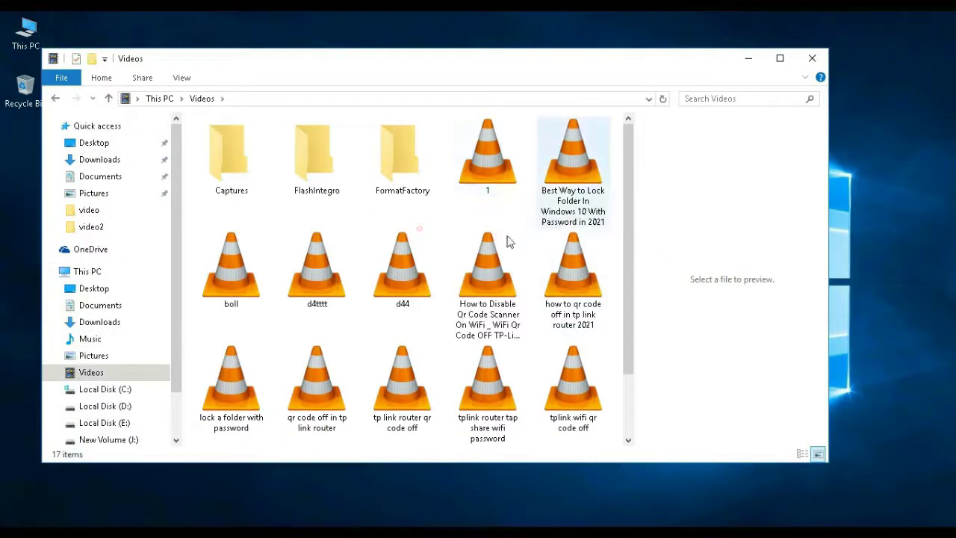
{"action": "left_click", "coordinate": [394, 291]}
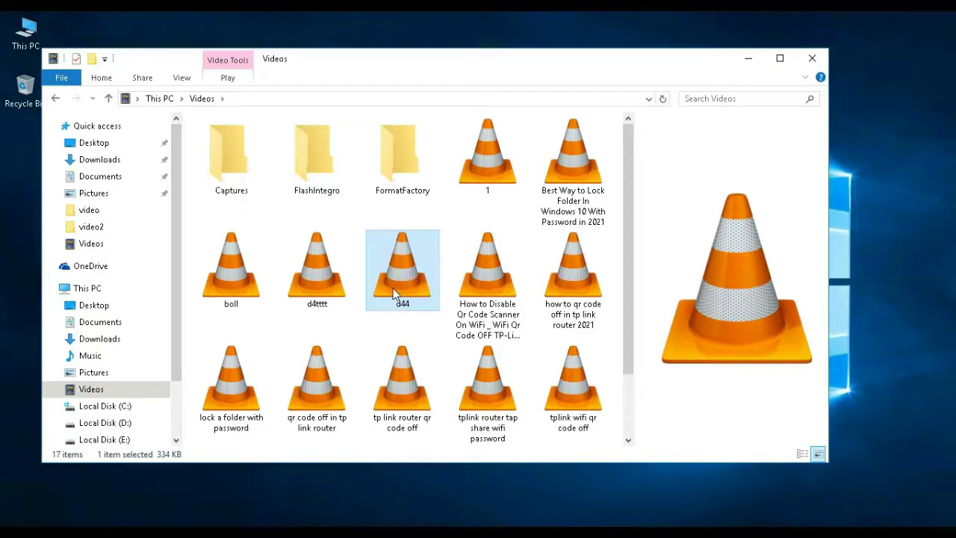
{"action": "double_click", "coordinate": [395, 292]}
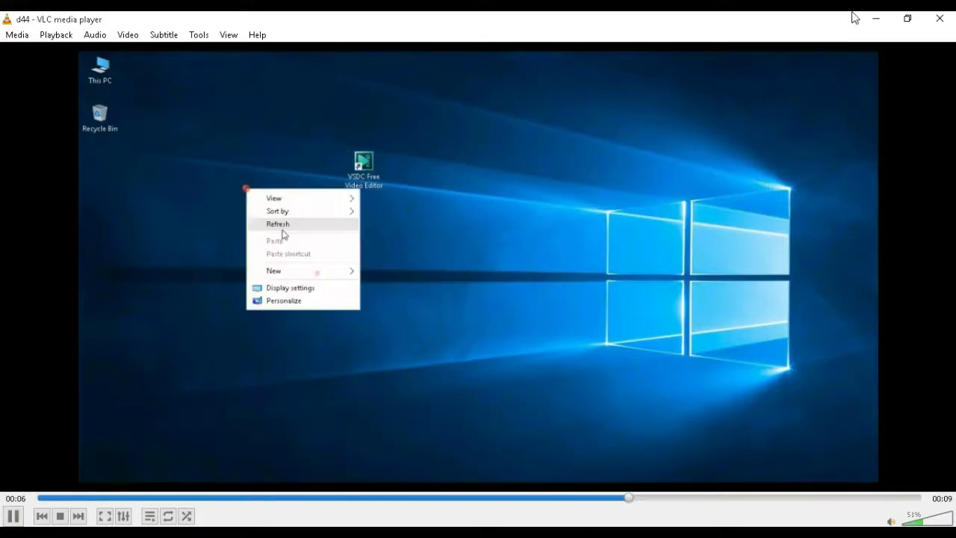
{"action": "left_click", "coordinate": [876, 21]}
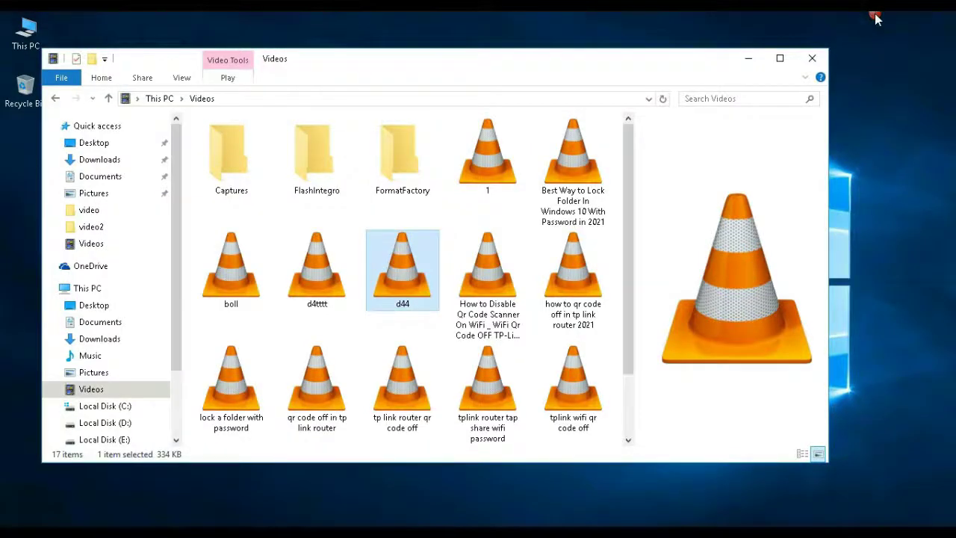
{"action": "left_click", "coordinate": [746, 57]}
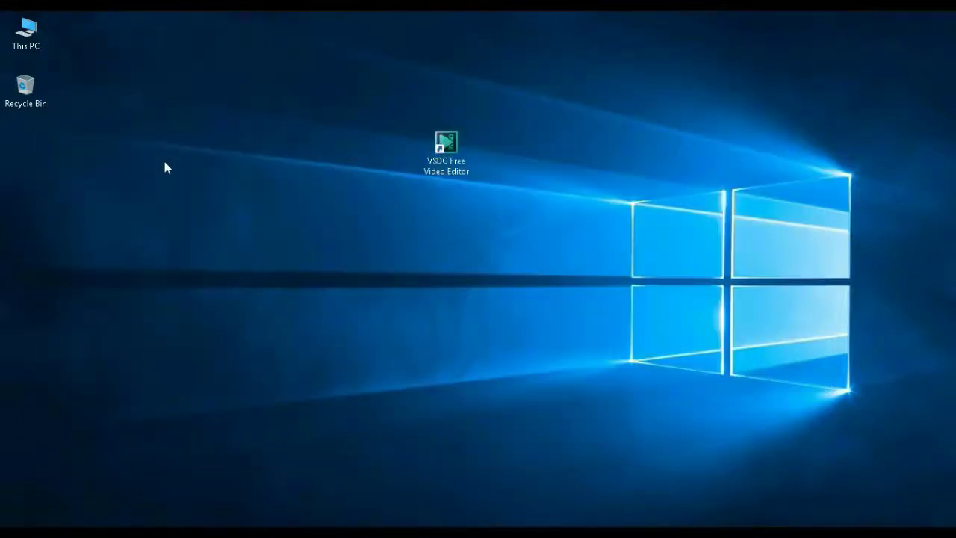